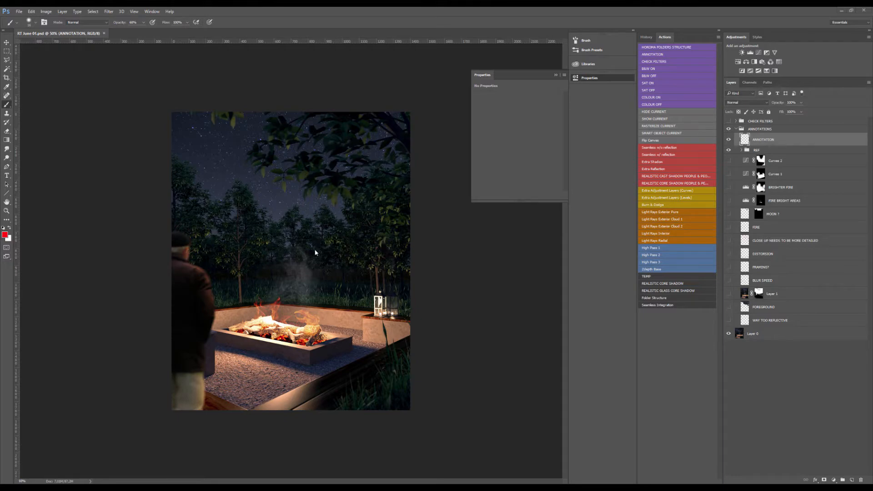
# Examine the fire pit, smoke, lanterns and surrounding trees in the night render up close and as a whole.
pyautogui.scroll(3, 300, 273)
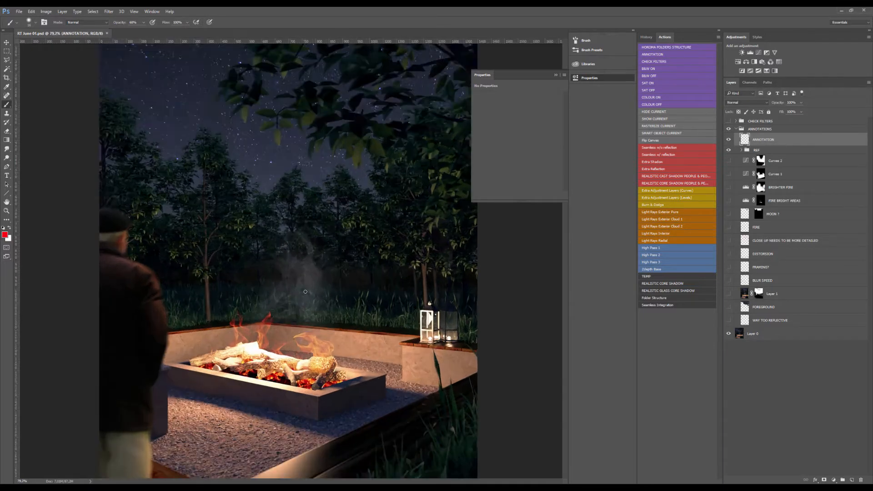
pyautogui.scroll(2, 309, 347)
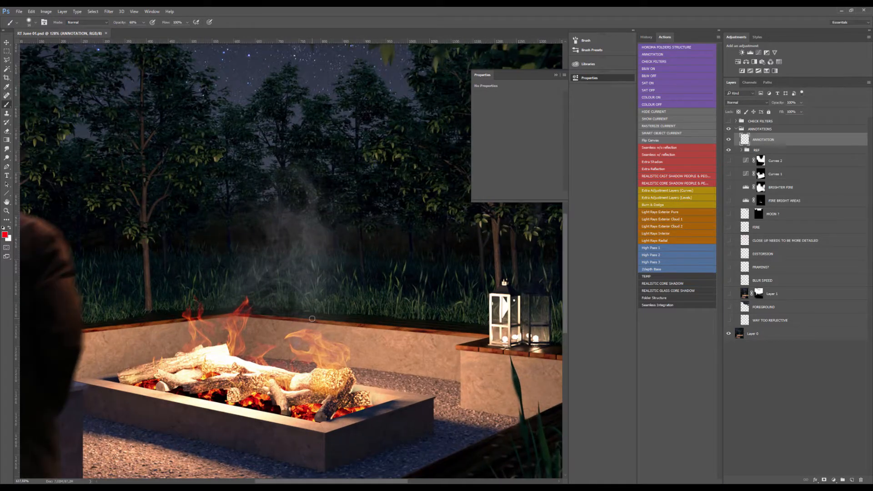
pyautogui.scroll(-4, 312, 319)
pyautogui.scroll(3, 304, 311)
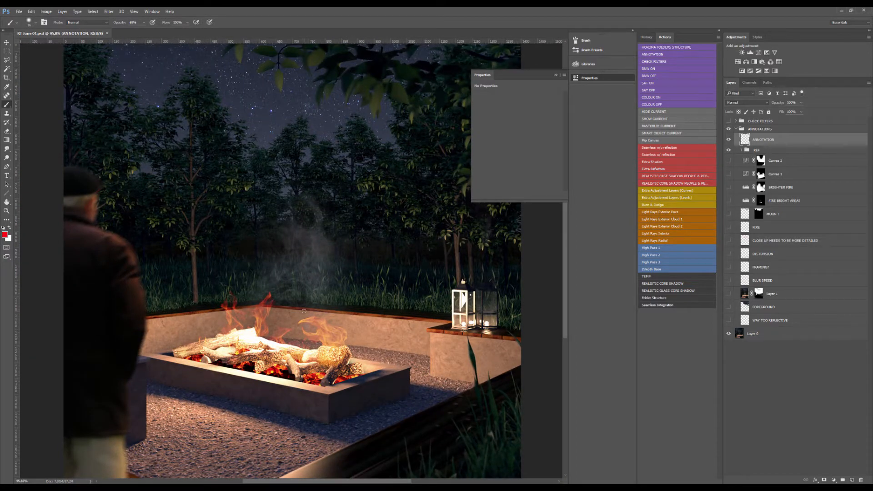
pyautogui.scroll(-2, 303, 311)
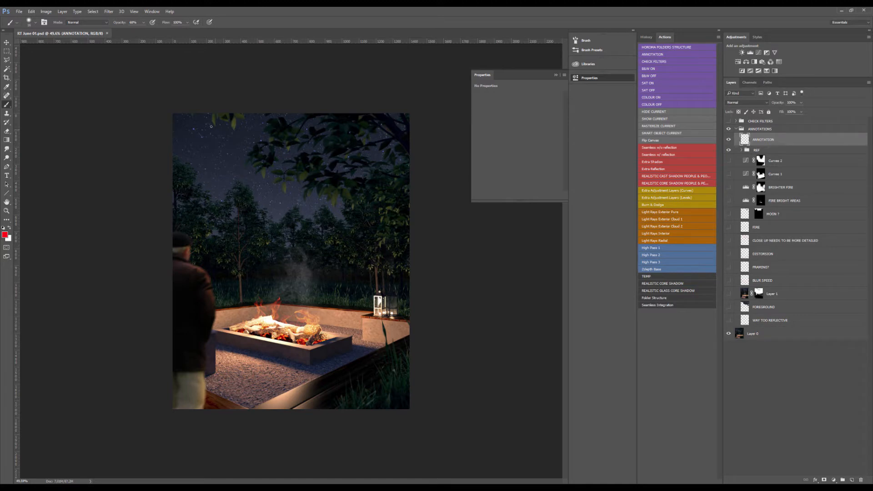
pyautogui.scroll(2, 296, 240)
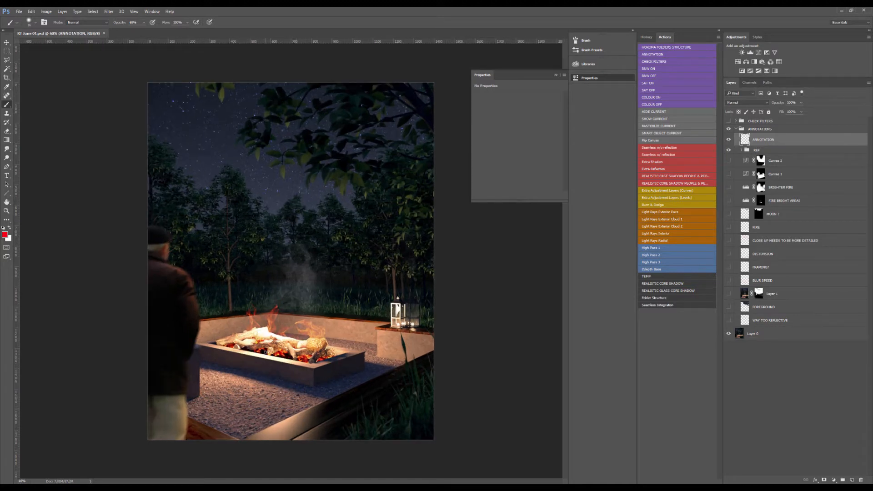
# Brush a red mark near the fire pit's flames on the ANNOTATION layer and undo it.
pyautogui.moveTo(247, 302)
pyautogui.mouseDown()
pyautogui.moveTo(364, 391)
pyautogui.moveTo(281, 339)
pyautogui.mouseUp()
pyautogui.hotkey('ctrl', 'z')
pyautogui.scroll(2, 281, 339)
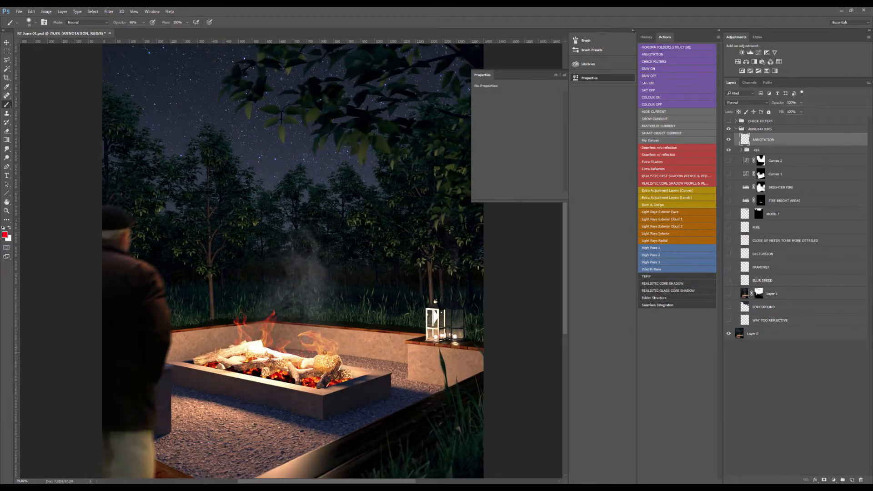
pyautogui.scroll(-2, 325, 353)
pyautogui.scroll(-2, 278, 176)
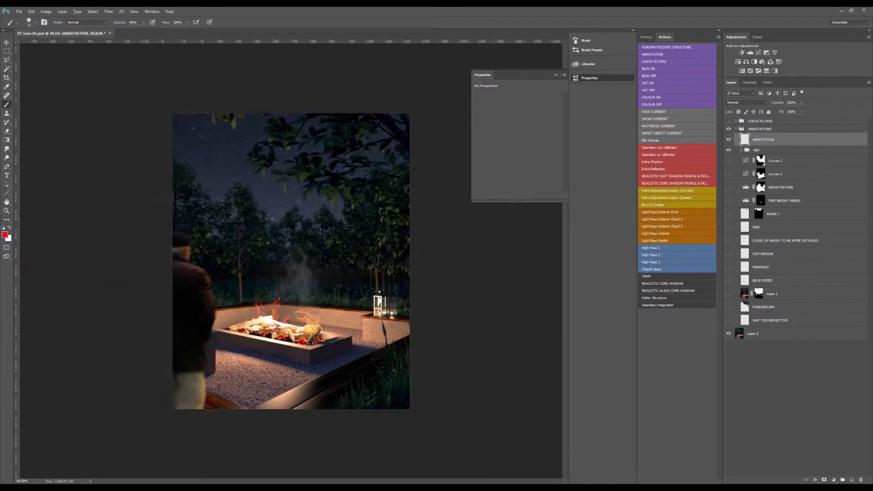
# Check the image composition against the Crop tool's rule-of-thirds grid, keeping the full frame.
pyautogui.press('c')
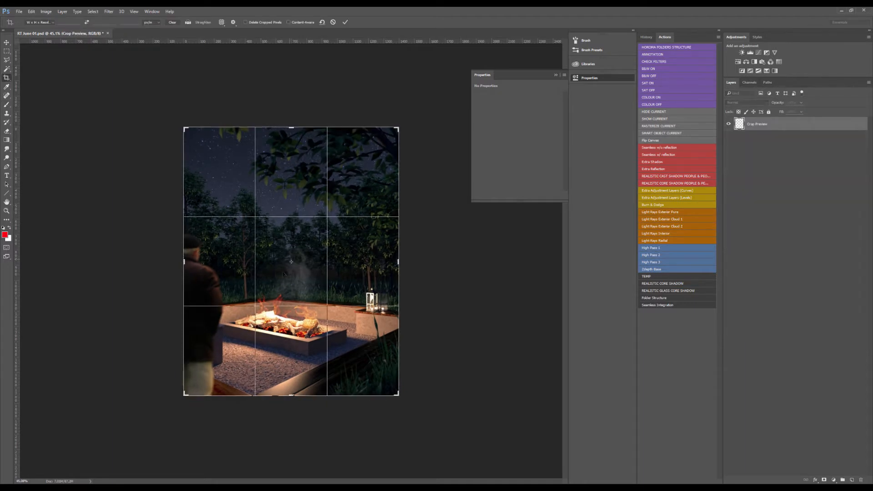
pyautogui.scroll(2, 234, 314)
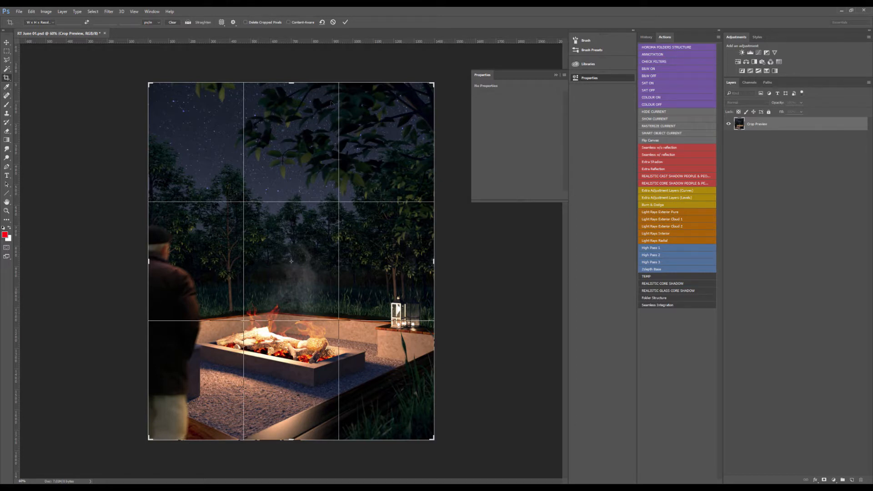
pyautogui.press('Return')
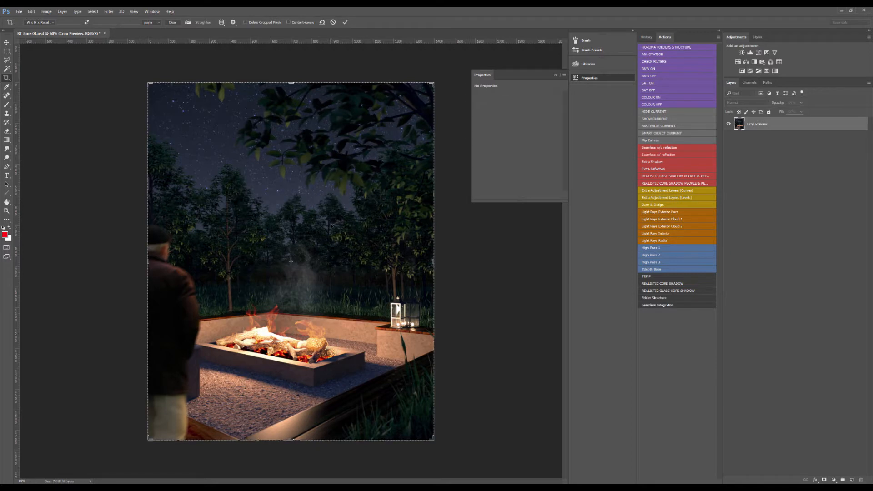
pyautogui.press('b')
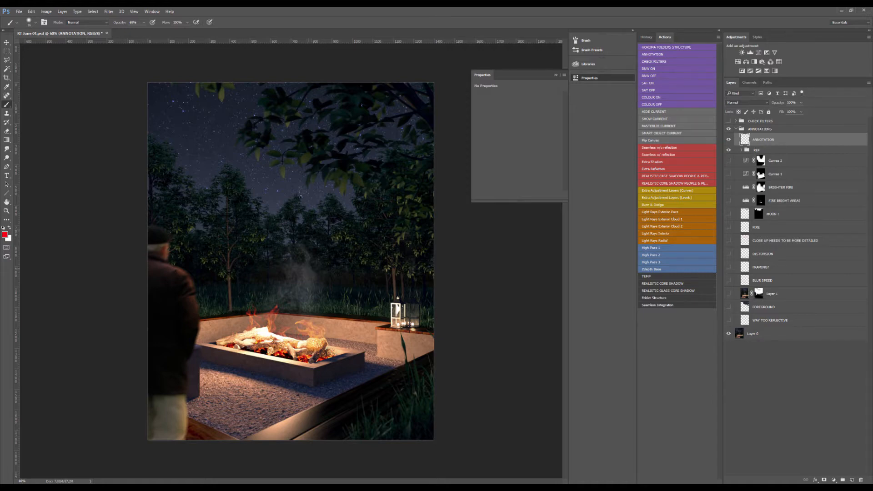
# Brush a broad mark across the overhanging branches, clear the whole ANNOTATION layer and deselect.
pyautogui.scroll(-1, 300, 197)
pyautogui.scroll(1, 282, 173)
pyautogui.scroll(-1, 267, 156)
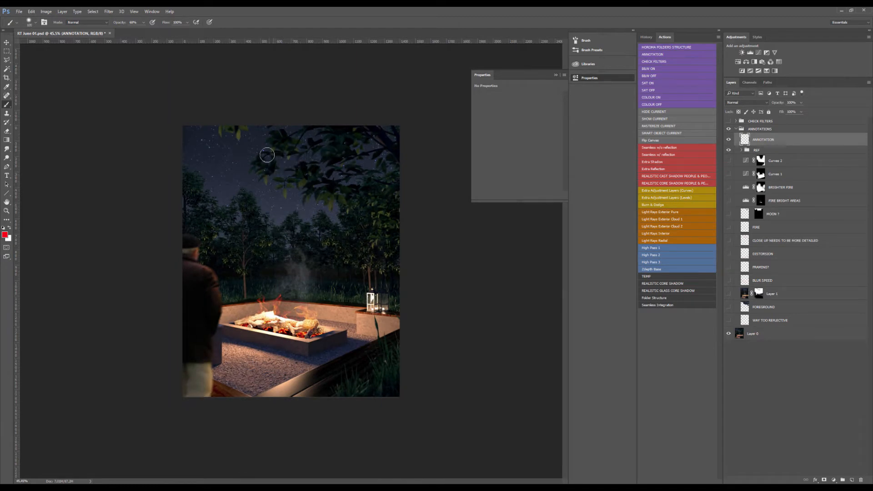
pyautogui.moveTo(267, 155)
pyautogui.mouseDown()
pyautogui.moveTo(280, 187)
pyautogui.moveTo(357, 139)
pyautogui.mouseUp()
pyautogui.hotkey('ctrl', 'a')
pyautogui.press('Delete')
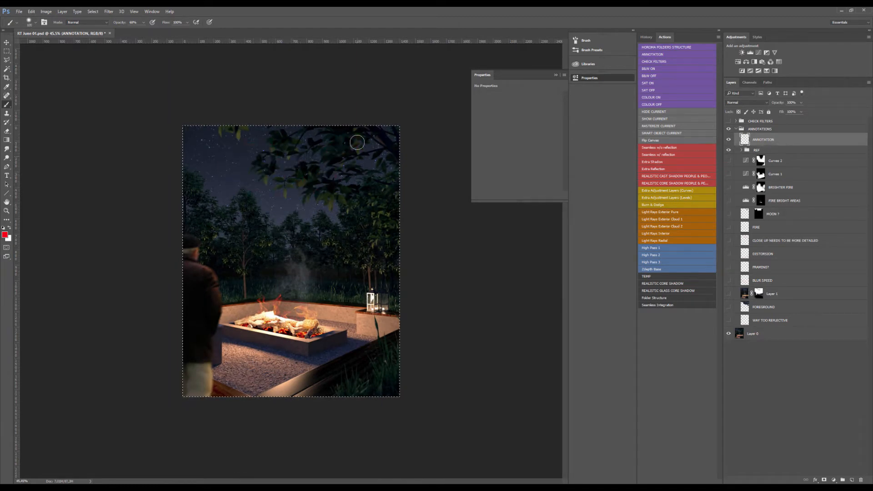
pyautogui.hotkey('ctrl', 'd')
# Outline the overhanging tree branches in red on the ANNOTATION layer and erase the outline.
pyautogui.scroll(2, 292, 170)
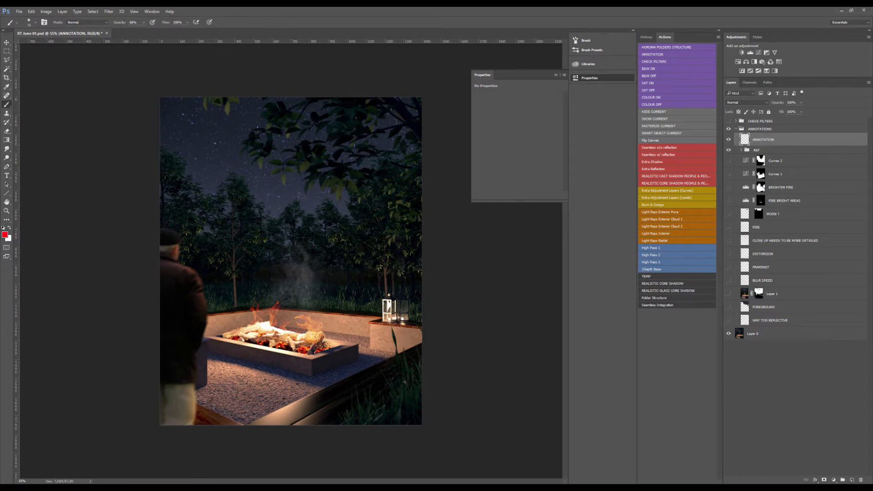
pyautogui.moveTo(250, 143); pyautogui.dragTo(254, 143)
pyautogui.moveTo(208, 108)
pyautogui.mouseDown()
pyautogui.moveTo(244, 103)
pyautogui.moveTo(265, 141)
pyautogui.moveTo(314, 172)
pyautogui.moveTo(336, 149)
pyautogui.moveTo(380, 142)
pyautogui.moveTo(404, 115)
pyautogui.mouseUp()
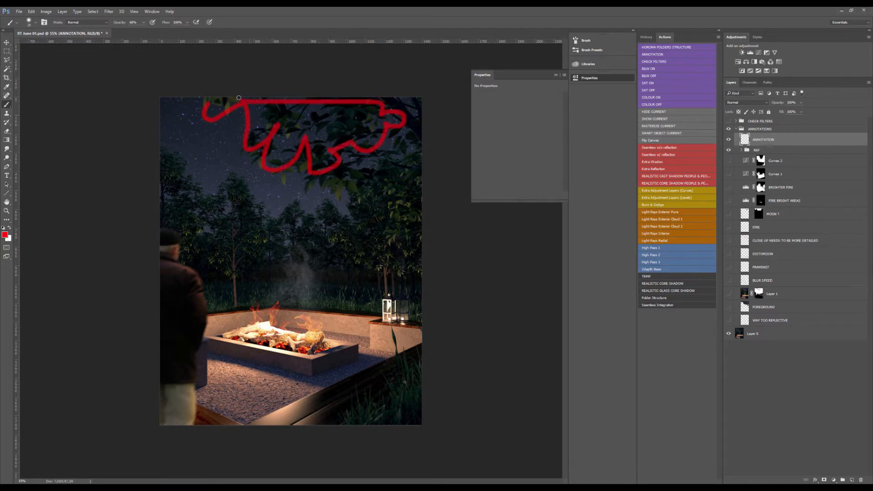
pyautogui.hotkey('ctrl', 'a')
pyautogui.press('Delete')
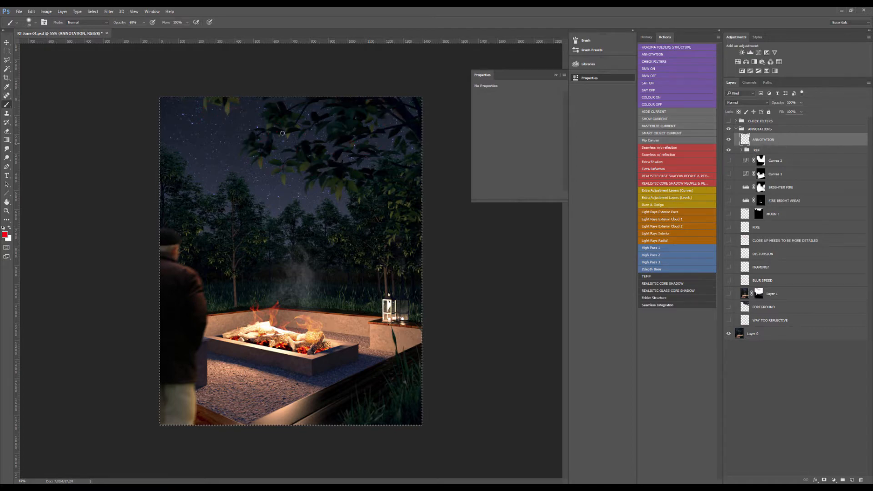
# Mark a single overhanging leaf in red at close range and remove the mark.
pyautogui.scroll(5, 248, 111)
pyautogui.scroll(2, 269, 162)
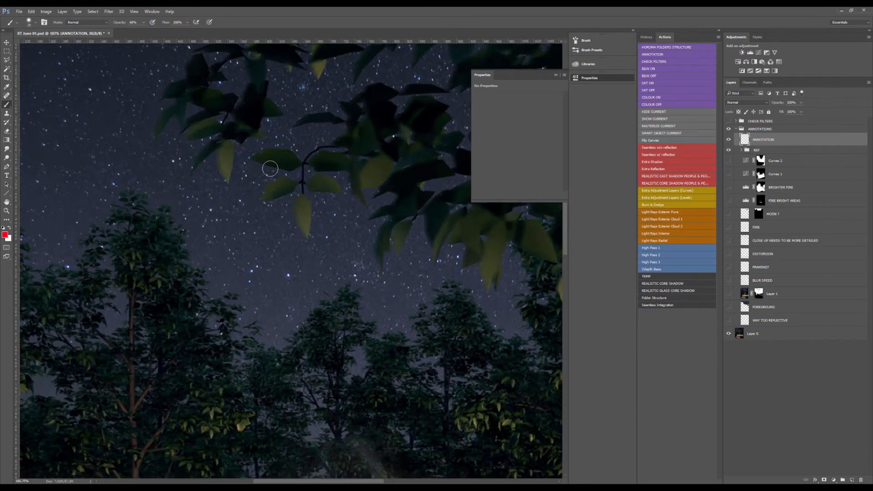
pyautogui.scroll(-5, 271, 169)
pyautogui.scroll(5, 280, 177)
pyautogui.moveTo(285, 180); pyautogui.dragTo(276, 181)
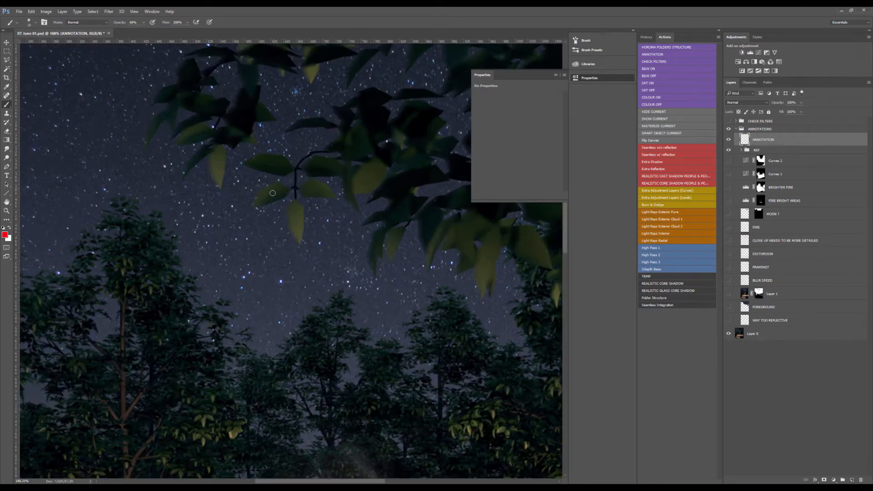
pyautogui.scroll(4, 289, 181)
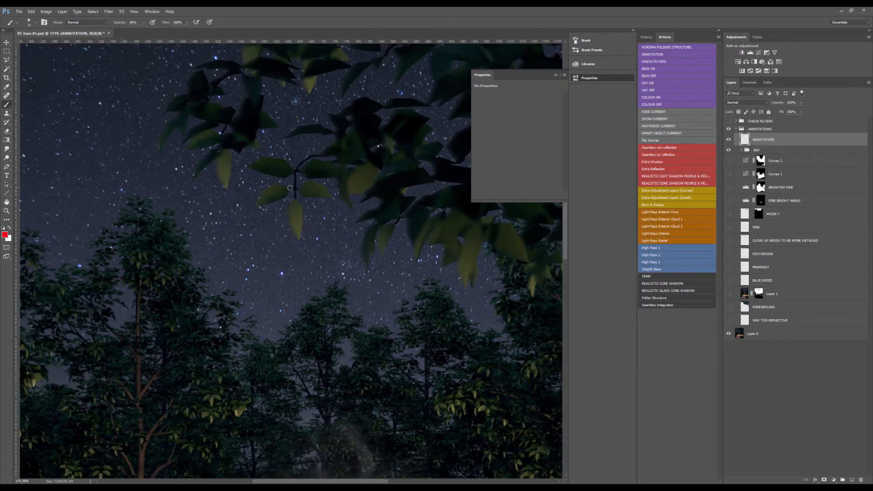
pyautogui.moveTo(280, 181)
pyautogui.mouseDown()
pyautogui.moveTo(244, 198)
pyautogui.moveTo(277, 179)
pyautogui.mouseUp()
pyautogui.scroll(-3, 298, 197)
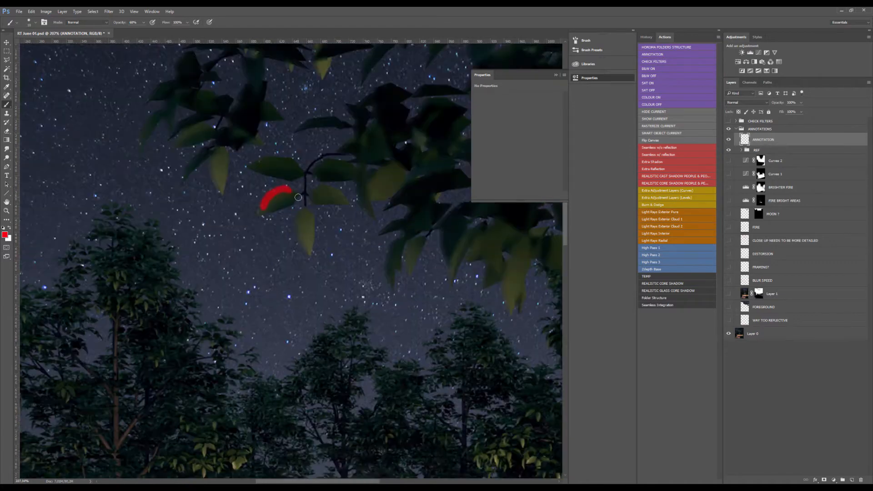
pyautogui.scroll(-5, 298, 197)
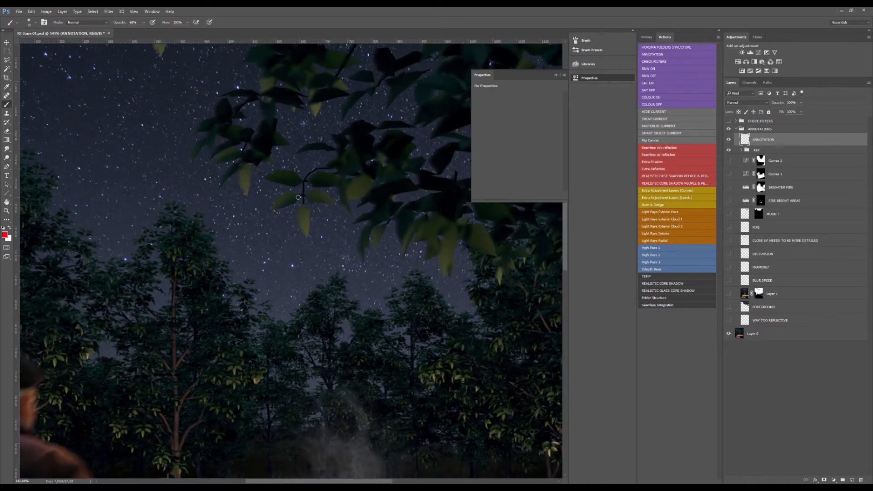
pyautogui.scroll(-2, 298, 197)
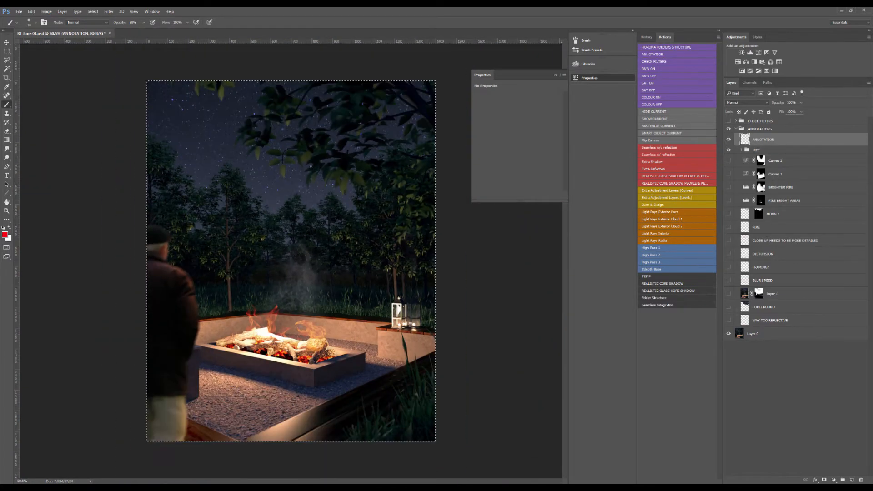
# Brush over the overhanging foliage with a larger brush and undo the marking.
pyautogui.scroll(1, 212, 90)
pyautogui.scroll(1, 323, 102)
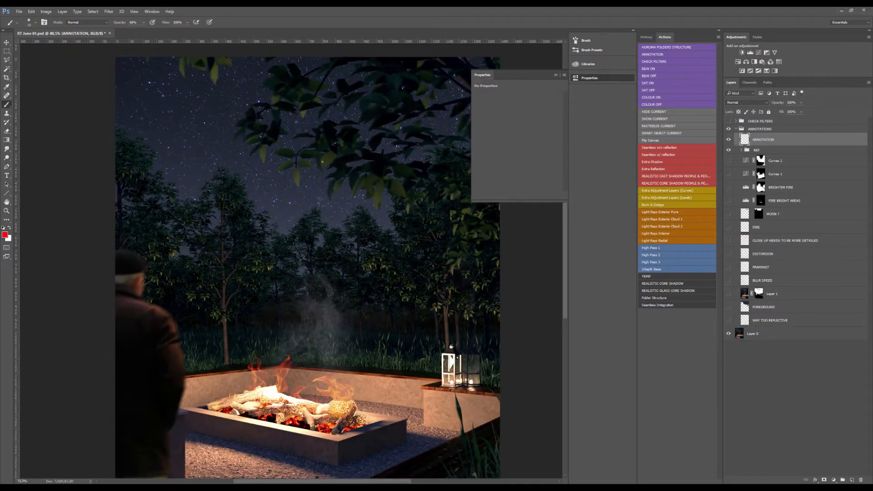
pyautogui.scroll(-1, 322, 162)
pyautogui.moveTo(244, 130); pyautogui.dragTo(261, 131)
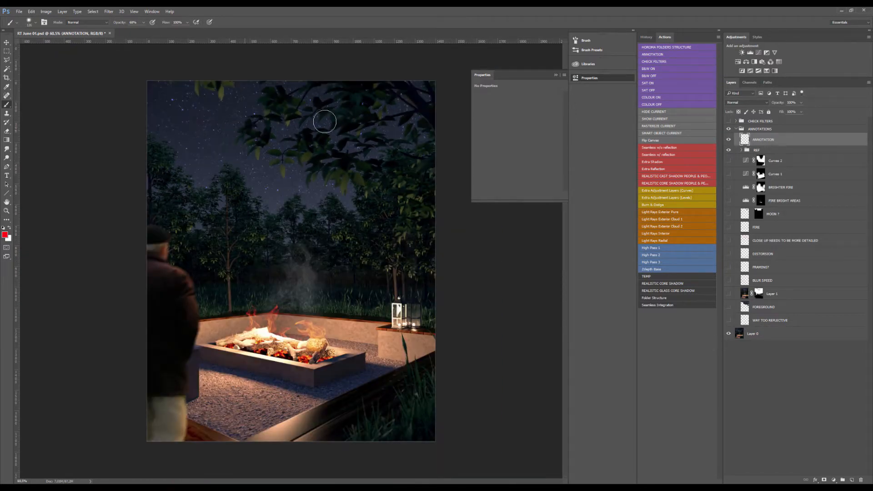
pyautogui.moveTo(366, 102)
pyautogui.mouseDown()
pyautogui.moveTo(305, 145)
pyautogui.moveTo(385, 114)
pyautogui.mouseUp()
pyautogui.hotkey('ctrl', 'z')
# Compare the image with and without the FOREGROUND layer that covers the overhanging branches, leaving the layer visible.
pyautogui.click(729, 294)
pyautogui.click(730, 294)
pyautogui.click(729, 307)
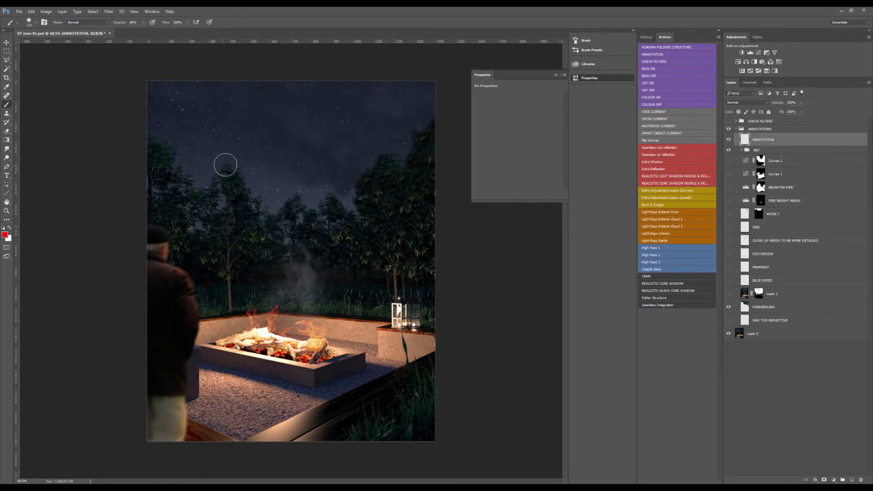
pyautogui.click(729, 307)
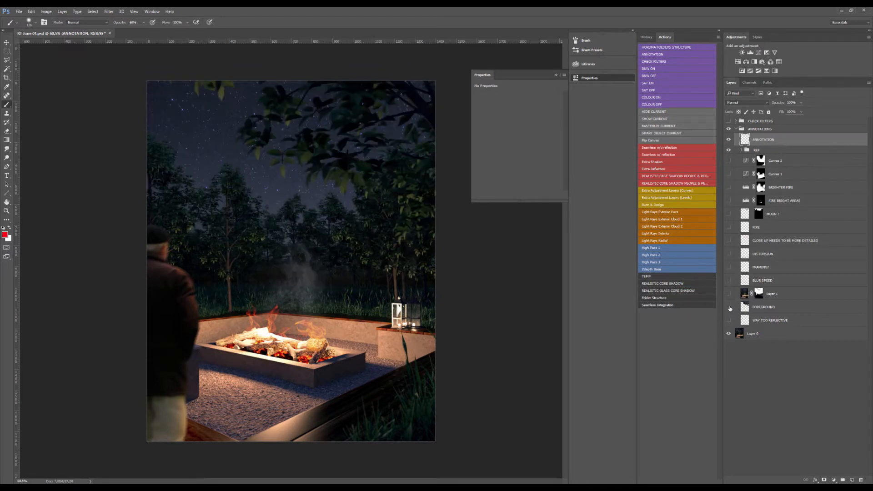
pyautogui.click(730, 308)
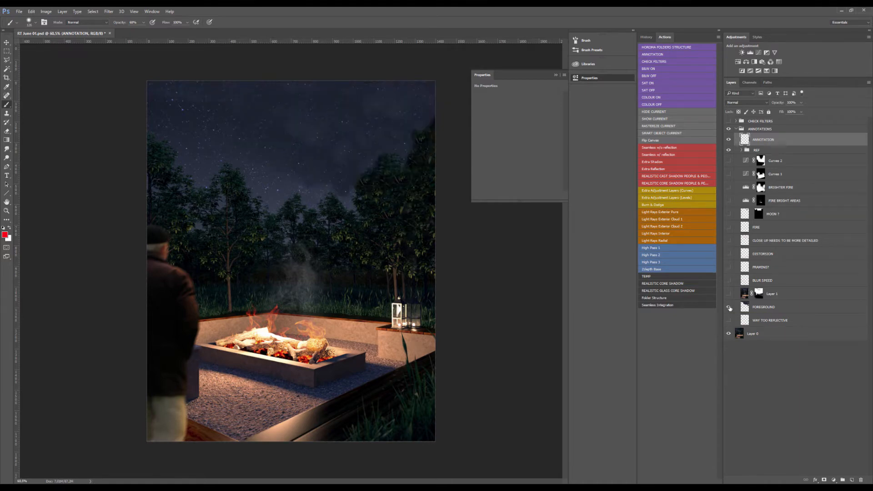
pyautogui.click(730, 308)
pyautogui.click(729, 308)
pyautogui.click(729, 308)
pyautogui.click(730, 307)
# Extend the canvas upward with the Crop tool to add more night sky above the trees.
pyautogui.hotkey('ctrl', '-')
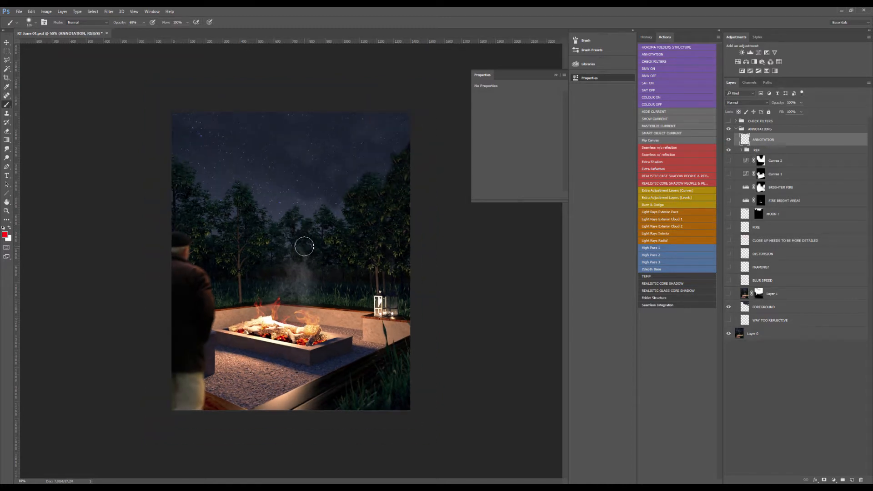
pyautogui.press('c')
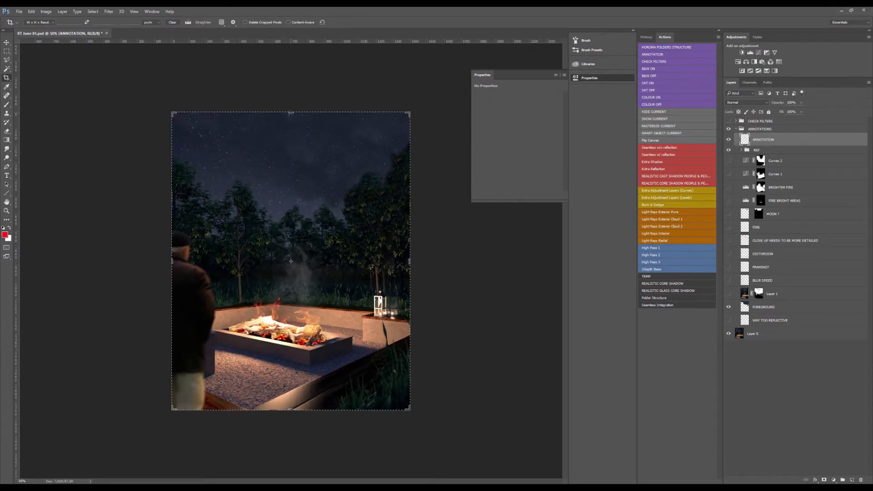
pyautogui.moveTo(291, 113); pyautogui.dragTo(291, 85)
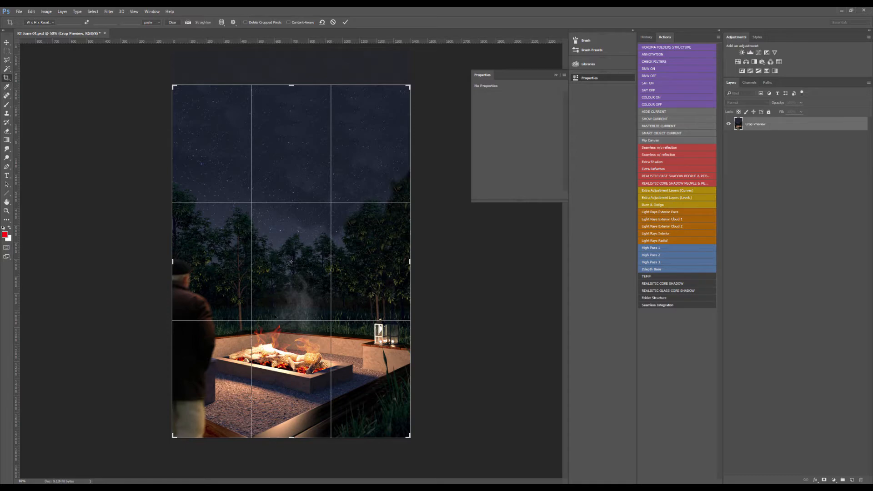
pyautogui.press('Return')
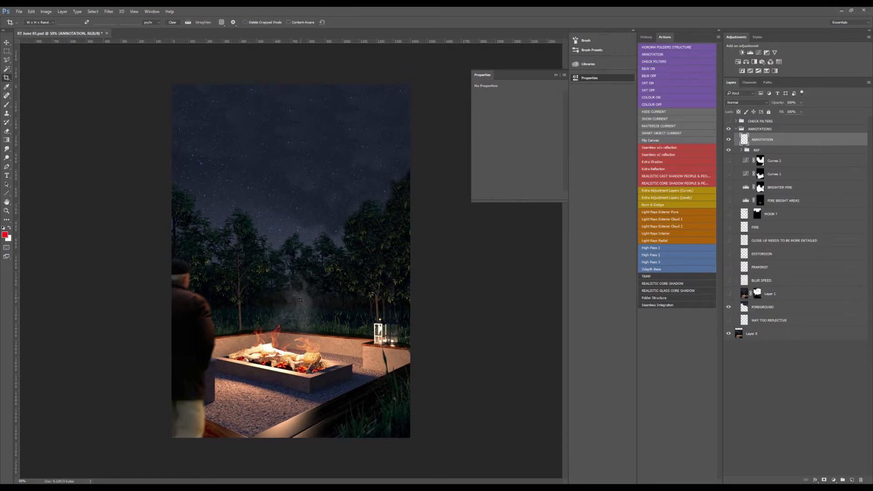
# Outline the tree line and mark the foreground around the fire pit in red, and clear the ANNOTATION layer.
pyautogui.press('b')
pyautogui.scroll(3, 279, 299)
pyautogui.scroll(-4, 293, 254)
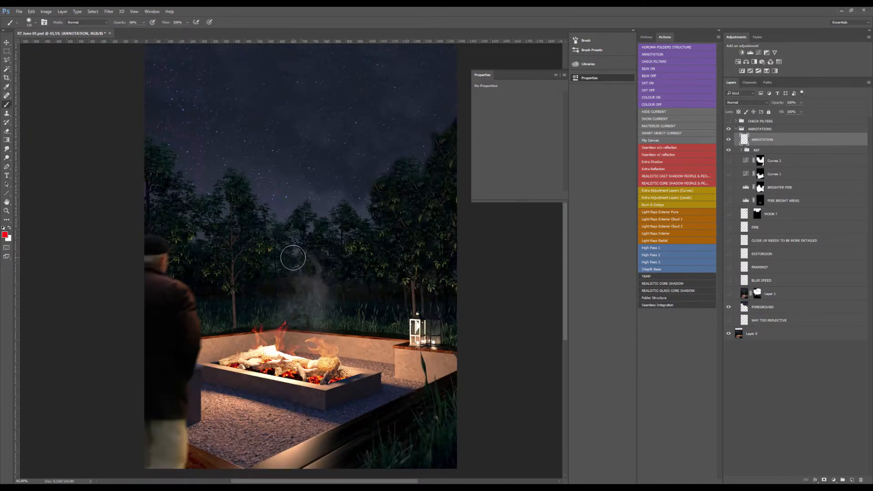
pyautogui.scroll(2, 302, 283)
pyautogui.scroll(2, 302, 294)
pyautogui.moveTo(289, 294); pyautogui.dragTo(303, 276)
pyautogui.scroll(-2, 358, 245)
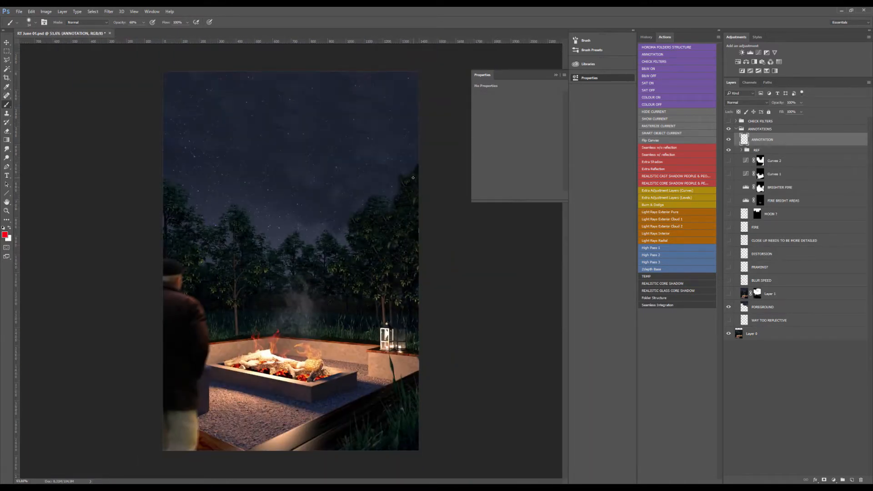
pyautogui.moveTo(413, 177)
pyautogui.mouseDown()
pyautogui.moveTo(394, 212)
pyautogui.moveTo(380, 199)
pyautogui.moveTo(361, 209)
pyautogui.moveTo(358, 263)
pyautogui.moveTo(346, 283)
pyautogui.moveTo(320, 251)
pyautogui.moveTo(251, 238)
pyautogui.moveTo(231, 203)
pyautogui.moveTo(193, 230)
pyautogui.moveTo(156, 184)
pyautogui.moveTo(194, 195)
pyautogui.mouseUp()
pyautogui.moveTo(172, 354)
pyautogui.mouseDown()
pyautogui.moveTo(448, 367)
pyautogui.moveTo(156, 445)
pyautogui.mouseUp()
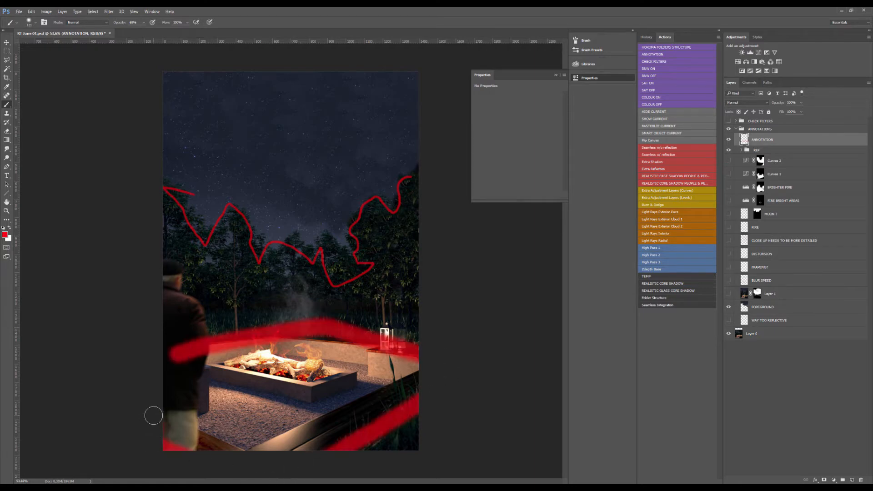
pyautogui.hotkey('ctrl', 'a')
pyautogui.press('Delete')
pyautogui.scroll(3, 244, 292)
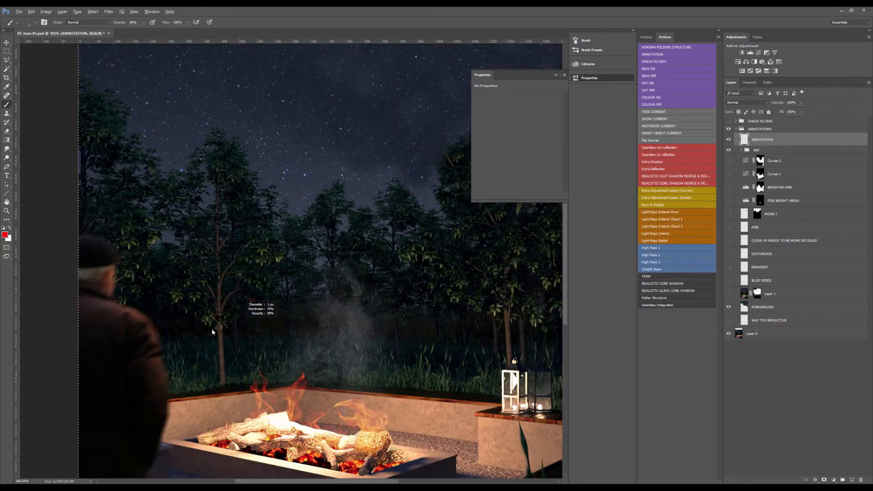
# Brush over the tall tree behind the fire pit in red and clear the ANNOTATION layer.
pyautogui.moveTo(230, 384)
pyautogui.mouseDown()
pyautogui.moveTo(227, 228)
pyautogui.moveTo(226, 258)
pyautogui.mouseUp()
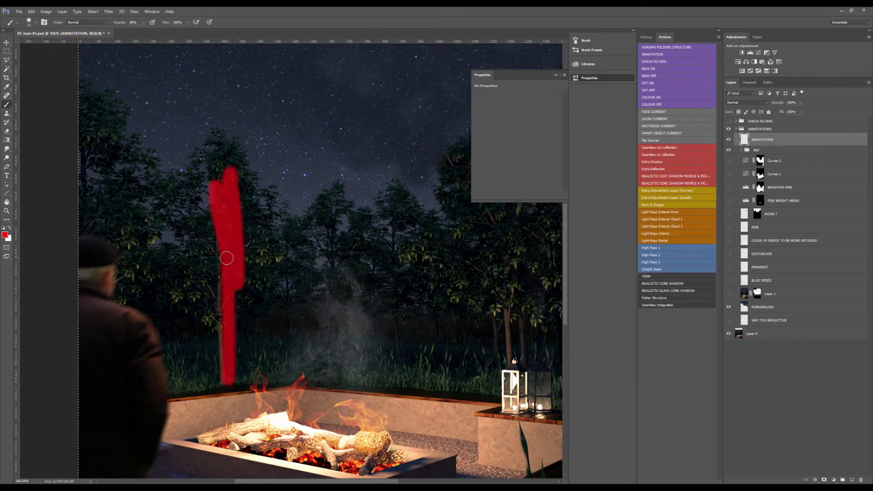
pyautogui.press('Delete')
pyautogui.scroll(-3, 227, 258)
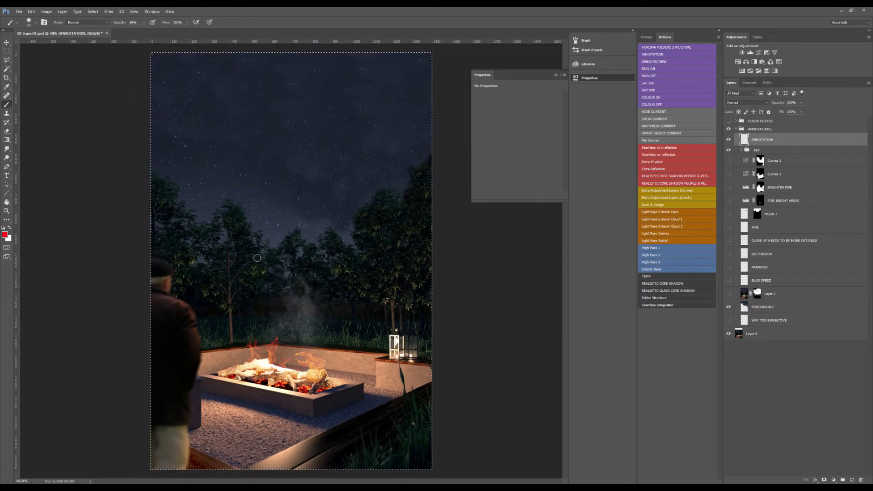
# Compare the image with and without Layer 1, leaving the layer visible.
pyautogui.scroll(-1, 257, 257)
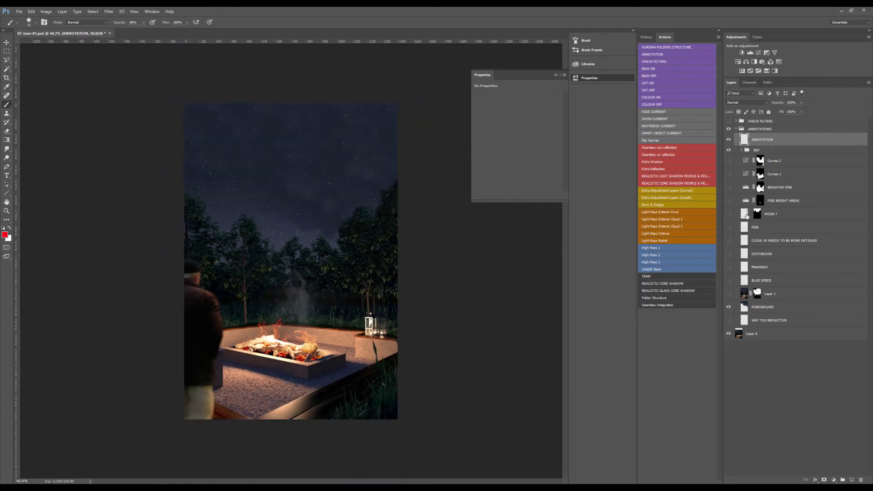
pyautogui.click(729, 294)
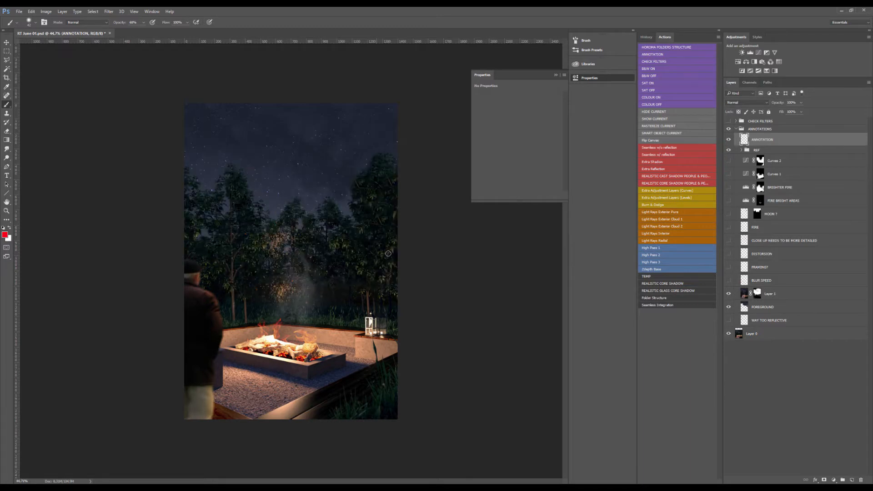
pyautogui.click(730, 294)
pyautogui.click(730, 295)
pyautogui.click(730, 295)
pyautogui.click(729, 294)
# Mark the area around the fire pit with red brush strokes and clear the ANNOTATION layer.
pyautogui.scroll(4, 294, 284)
pyautogui.moveTo(209, 351); pyautogui.dragTo(446, 352)
pyautogui.moveTo(409, 387); pyautogui.dragTo(318, 475)
pyautogui.scroll(-2, 319, 473)
pyautogui.hotkey('ctrl', 'a')
pyautogui.press('Delete')
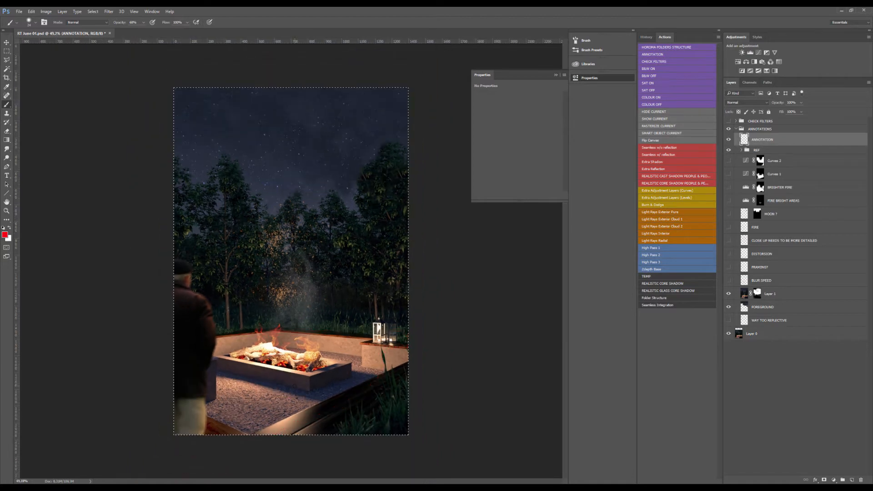
# Trace the foreground border of the gravel area in red across the image and erase the marking.
pyautogui.scroll(6, 296, 388)
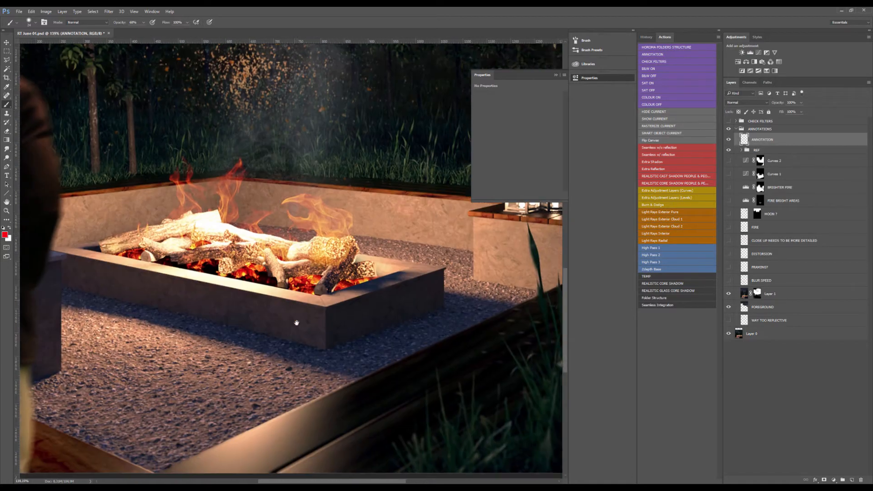
pyautogui.hotkey('ctrl', '0')
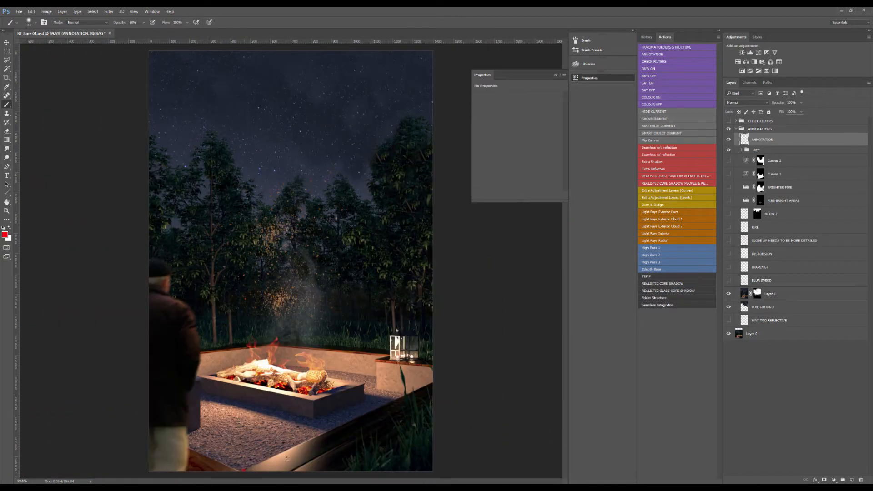
pyautogui.moveTo(459, 380)
pyautogui.mouseDown()
pyautogui.moveTo(275, 442)
pyautogui.moveTo(243, 466)
pyautogui.moveTo(165, 426)
pyautogui.mouseUp()
pyautogui.hotkey('ctrl', 'a')
pyautogui.press('Delete')
# Draw straight red lines along the two foreground gravel edges that meet in a corner, and clear them.
pyautogui.keyDown('shift'); pyautogui.click(442, 379); pyautogui.keyUp('shift')
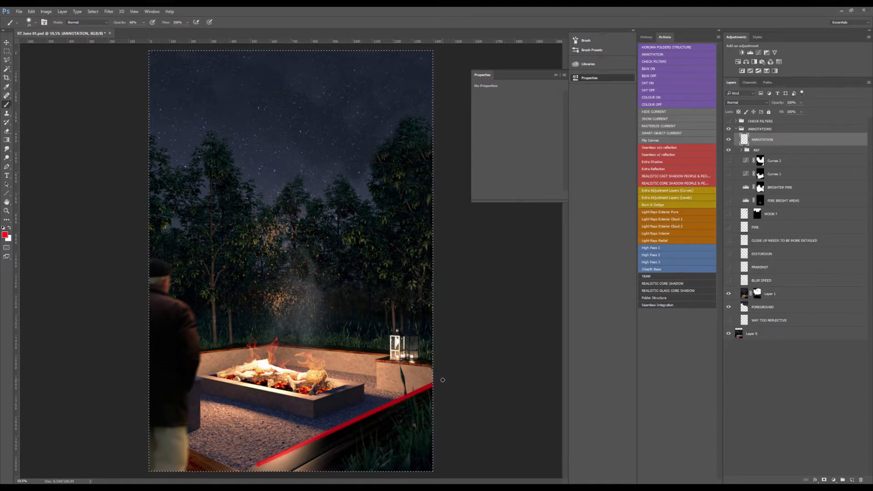
pyautogui.click(253, 473)
pyautogui.keyDown('shift'); pyautogui.click(169, 430); pyautogui.keyUp('shift')
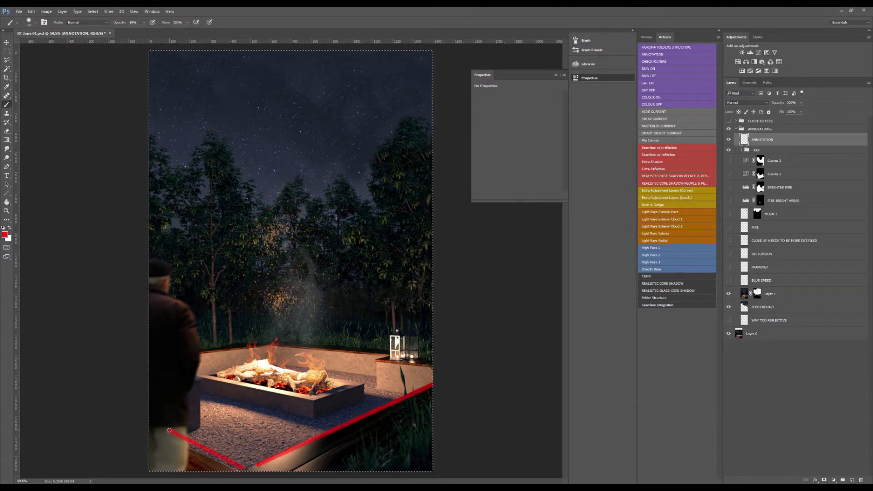
pyautogui.press('Delete')
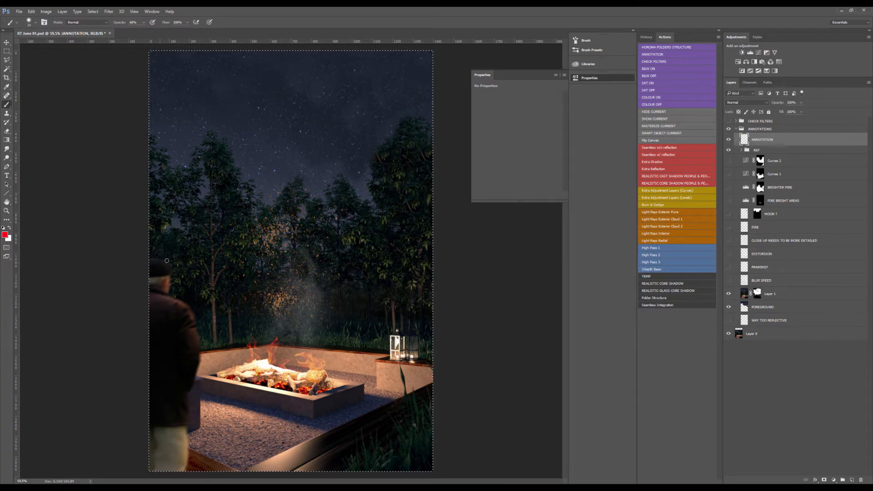
# Mark the standing man's head in red, clear the mark and deselect the canvas.
pyautogui.moveTo(170, 269); pyautogui.dragTo(152, 258)
pyautogui.press('Delete')
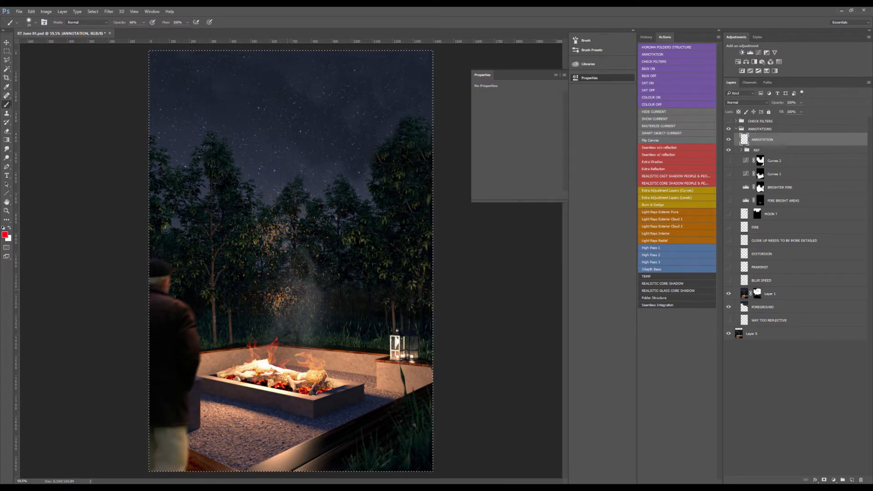
pyautogui.hotkey('ctrl', 'd')
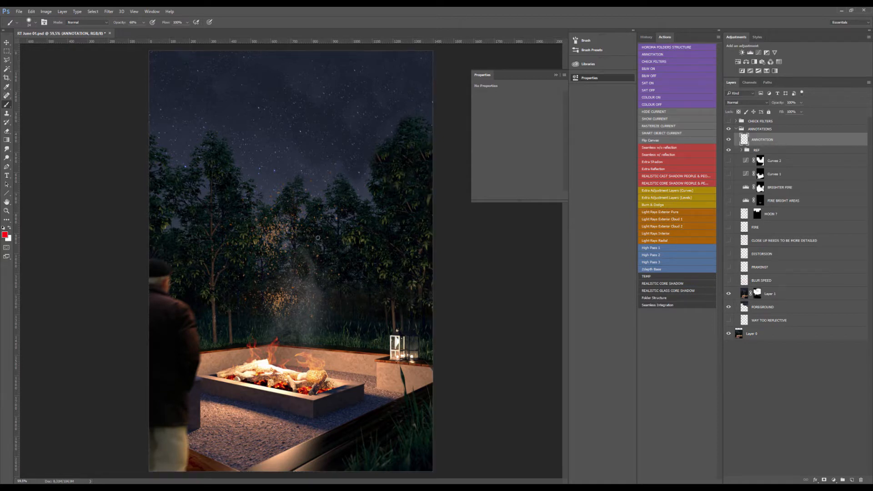
# Scribble red along the foreground, outline the standing man and circle his head, and clear the annotation.
pyautogui.scroll(-3, 318, 239)
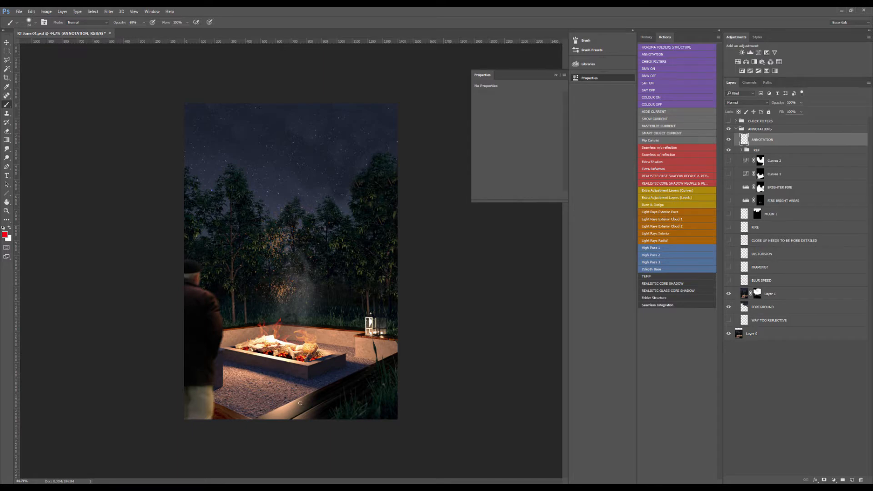
pyautogui.scroll(2, 300, 403)
pyautogui.scroll(-2, 273, 418)
pyautogui.scroll(2, 232, 439)
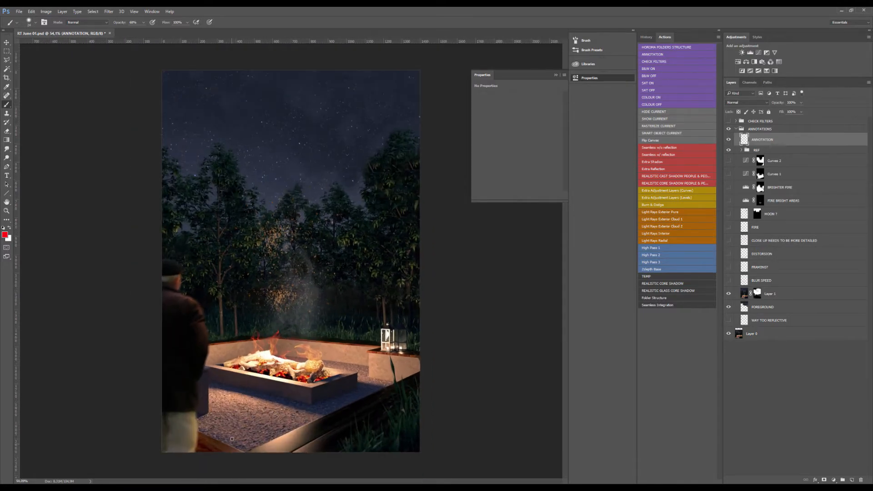
pyautogui.moveTo(232, 438)
pyautogui.mouseDown()
pyautogui.moveTo(252, 424)
pyautogui.moveTo(285, 447)
pyautogui.moveTo(332, 429)
pyautogui.moveTo(398, 427)
pyautogui.moveTo(402, 390)
pyautogui.moveTo(411, 397)
pyautogui.moveTo(382, 425)
pyautogui.moveTo(354, 426)
pyautogui.moveTo(344, 440)
pyautogui.moveTo(272, 457)
pyautogui.moveTo(208, 454)
pyautogui.moveTo(315, 424)
pyautogui.mouseUp()
pyautogui.moveTo(410, 412)
pyautogui.mouseDown()
pyautogui.moveTo(334, 435)
pyautogui.moveTo(253, 437)
pyautogui.moveTo(374, 424)
pyautogui.moveTo(279, 430)
pyautogui.mouseUp()
pyautogui.moveTo(181, 310)
pyautogui.mouseDown()
pyautogui.moveTo(159, 260)
pyautogui.moveTo(202, 313)
pyautogui.moveTo(199, 464)
pyautogui.mouseUp()
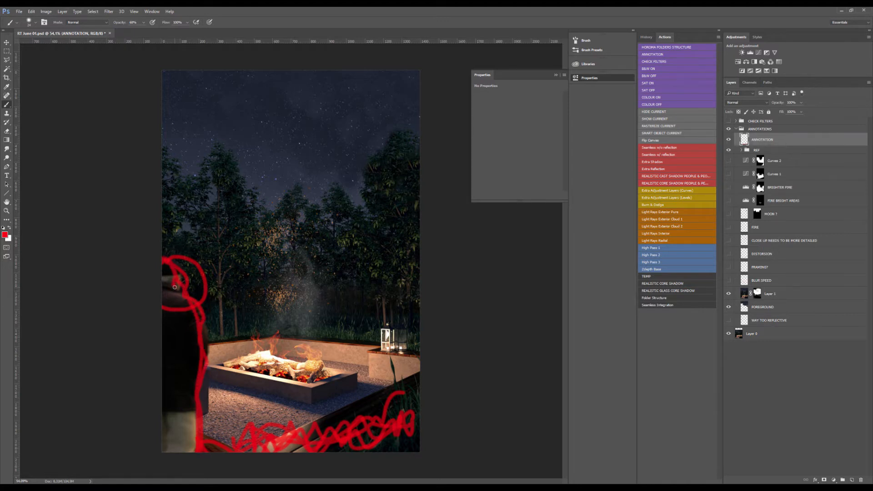
pyautogui.press('Delete')
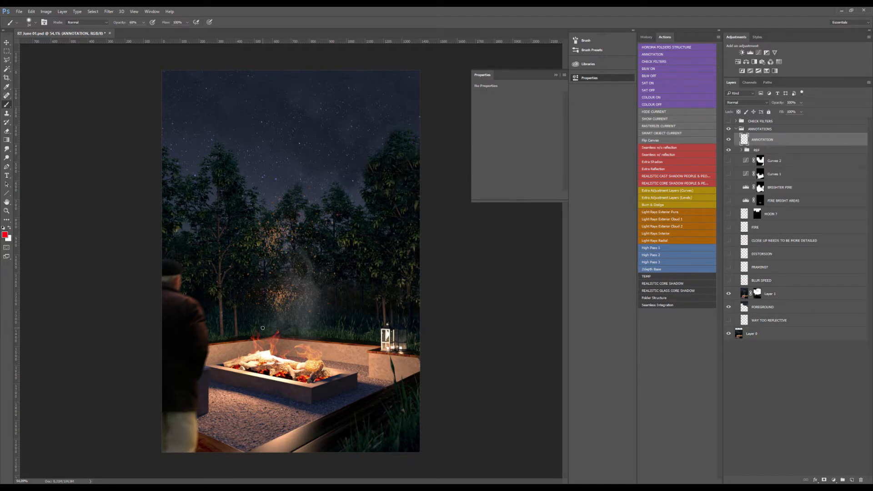
# Reduce the brush size and mark the standing man in red with a horizontal line reaching toward the fire.
pyautogui.hotkey('ctrl', '-')
pyautogui.hotkey('ctrl', '+')
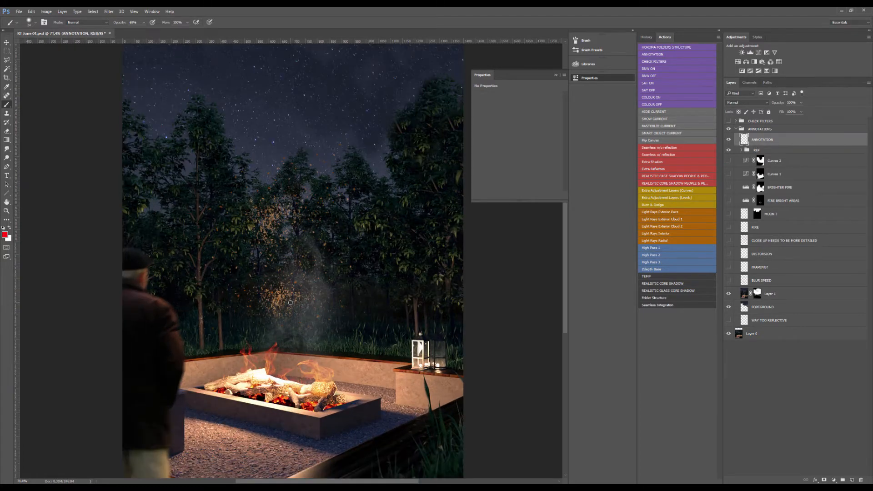
pyautogui.hotkey('ctrl', '-')
pyautogui.press(']')
pyautogui.press(']')
pyautogui.hotkey('ctrl', '-')
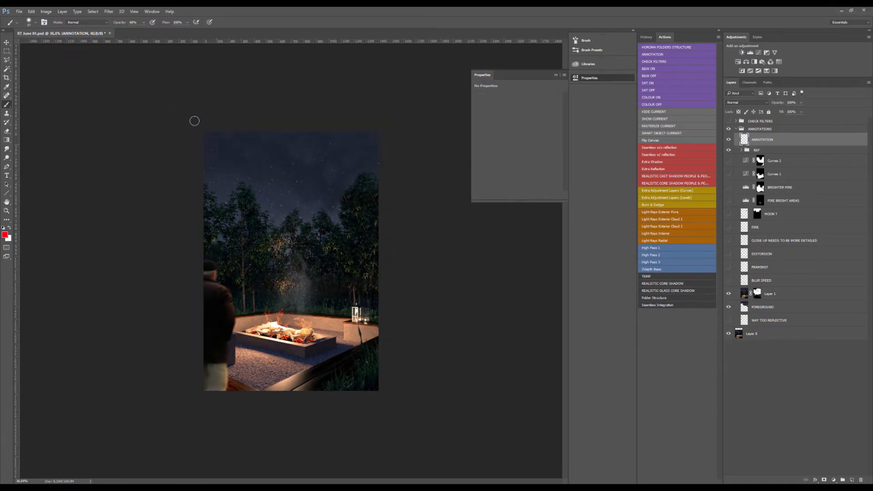
pyautogui.press('[')
pyautogui.press('[')
pyautogui.press('[')
pyautogui.press('[')
pyautogui.press('[')
pyautogui.press('[')
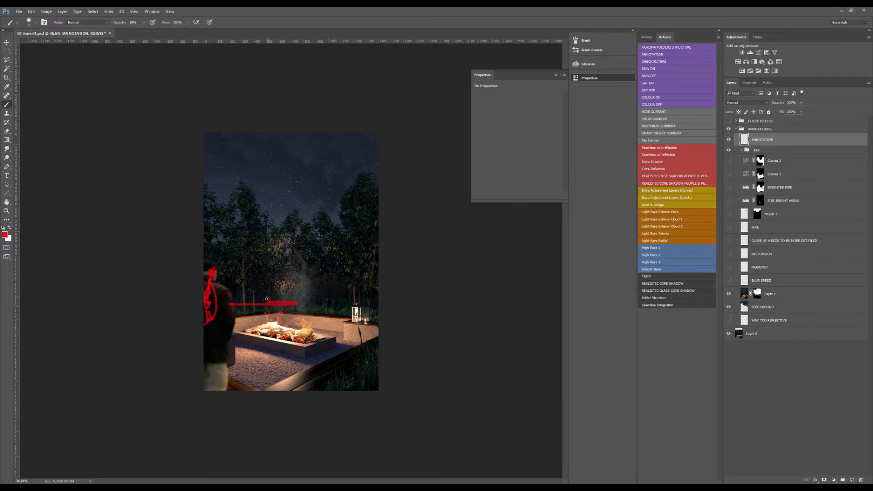
# Sketch the treetop zigzag and a rough frame around the scene in red, and undo all the annotation strokes.
pyautogui.moveTo(229, 270)
pyautogui.mouseDown()
pyautogui.moveTo(248, 216)
pyautogui.moveTo(332, 208)
pyautogui.moveTo(362, 277)
pyautogui.mouseUp()
pyautogui.moveTo(217, 355)
pyautogui.mouseDown()
pyautogui.moveTo(355, 359)
pyautogui.moveTo(259, 133)
pyautogui.mouseUp()
pyautogui.moveTo(348, 291)
pyautogui.mouseDown()
pyautogui.moveTo(327, 382)
pyautogui.moveTo(186, 367)
pyautogui.mouseUp()
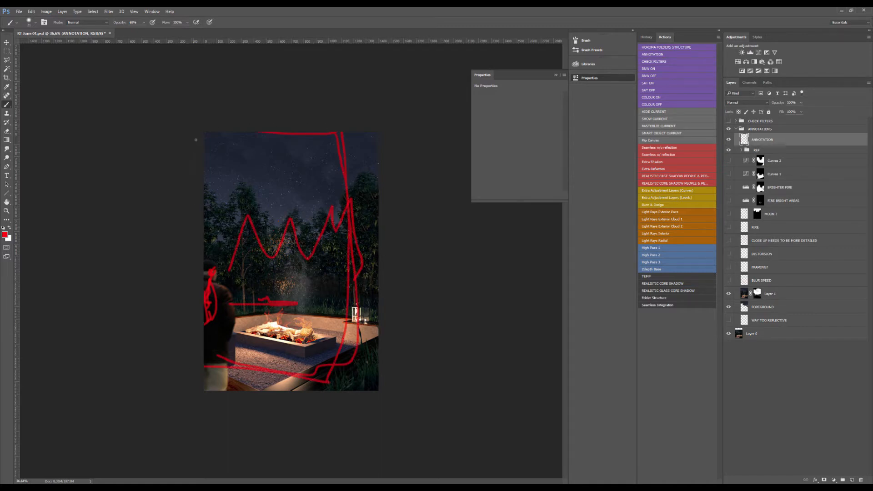
pyautogui.moveTo(204, 157); pyautogui.dragTo(205, 342)
pyautogui.hotkey('ctrl', 'alt', 'z')
pyautogui.hotkey('ctrl', 'alt', 'z')
pyautogui.hotkey('ctrl', 'alt', 'z')
pyautogui.hotkey('ctrl', 'alt', 'z')
pyautogui.hotkey('ctrl', 'alt', 'z')
pyautogui.hotkey('ctrl', 'alt', 'z')
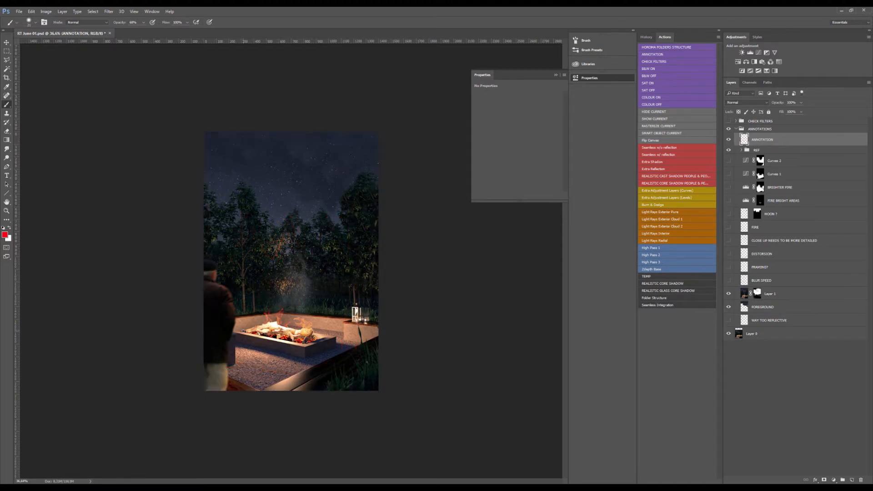
# Outline the standing man's silhouette from hat to legs in red and remove the outline.
pyautogui.scroll(3, 236, 267)
pyautogui.scroll(-2, 236, 267)
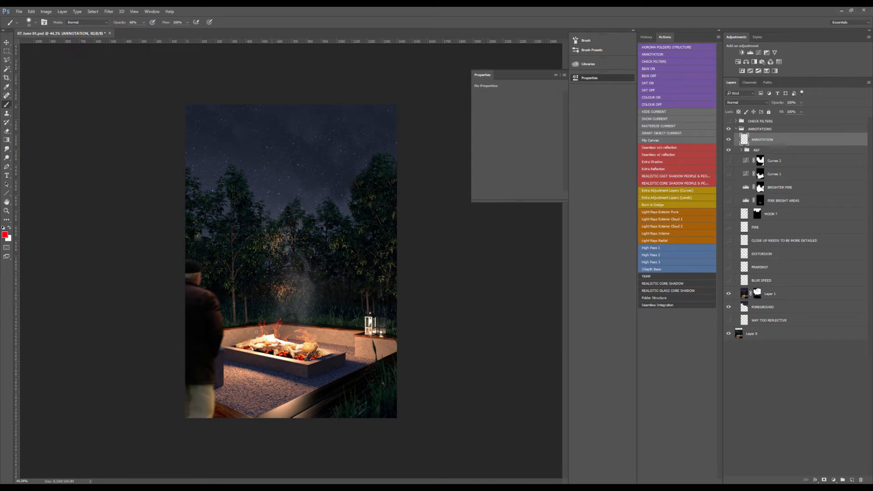
pyautogui.scroll(2, 214, 297)
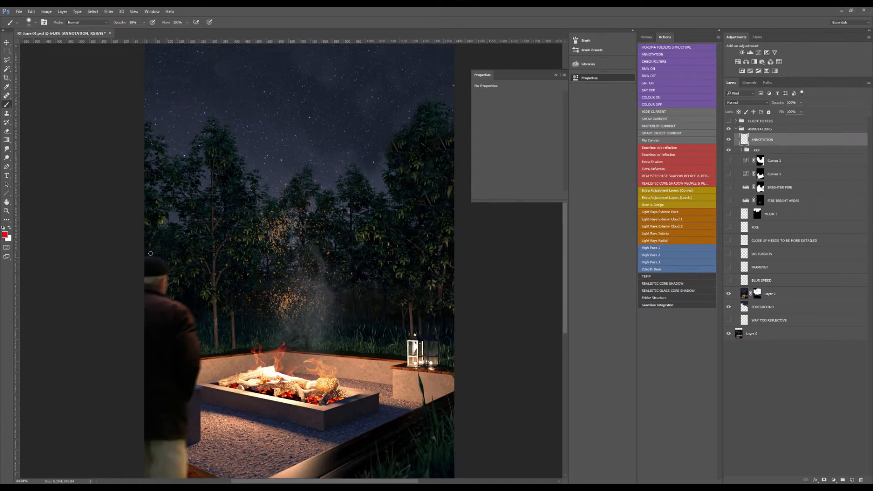
pyautogui.moveTo(150, 253)
pyautogui.mouseDown()
pyautogui.moveTo(184, 312)
pyautogui.moveTo(198, 439)
pyautogui.mouseUp()
pyautogui.scroll(-2, 200, 437)
pyautogui.scroll(3, 209, 410)
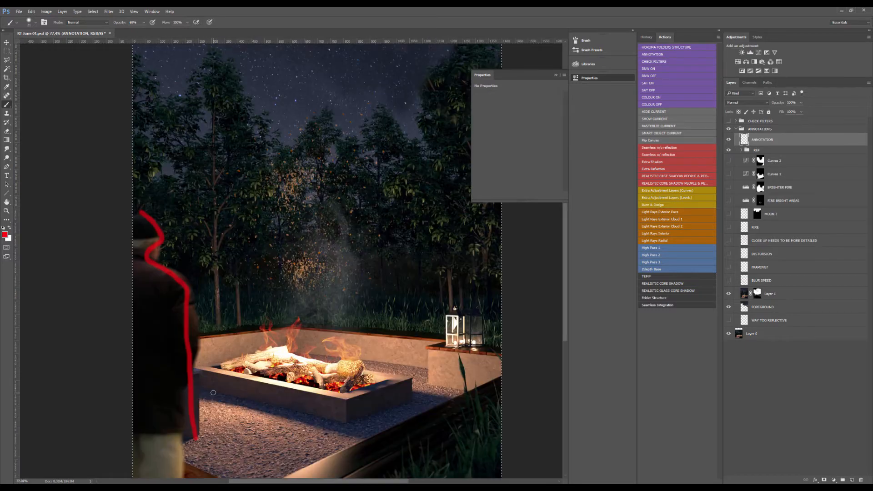
pyautogui.hotkey('ctrl', 'z')
# Mark the gravel borders, foreground decking and grass with red diagonal lines, and clear the ANNOTATION layer.
pyautogui.scroll(-2, 214, 392)
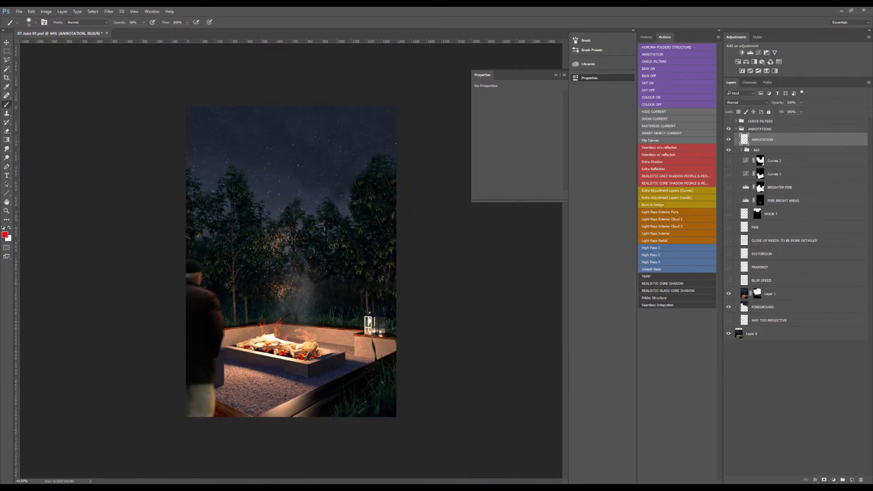
pyautogui.scroll(3, 245, 339)
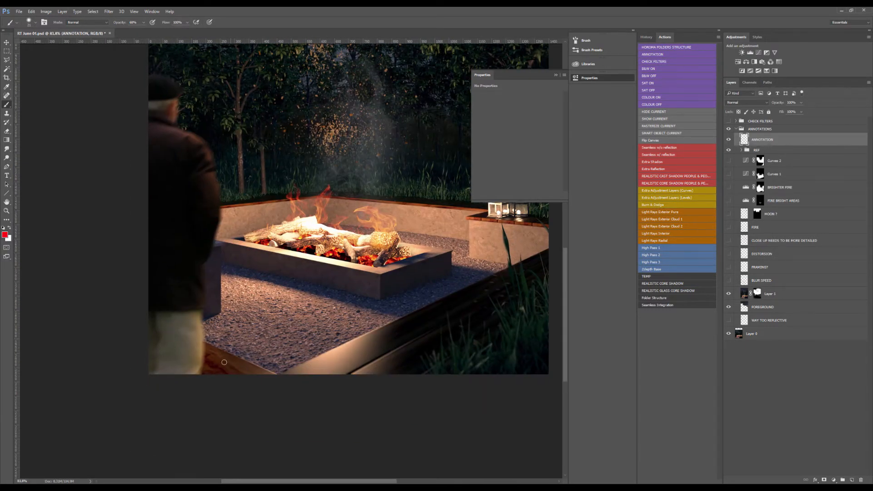
pyautogui.moveTo(279, 363)
pyautogui.mouseDown()
pyautogui.moveTo(543, 244)
pyautogui.moveTo(286, 374)
pyautogui.mouseUp()
pyautogui.moveTo(364, 328); pyautogui.dragTo(279, 367)
pyautogui.moveTo(523, 327); pyautogui.dragTo(450, 374)
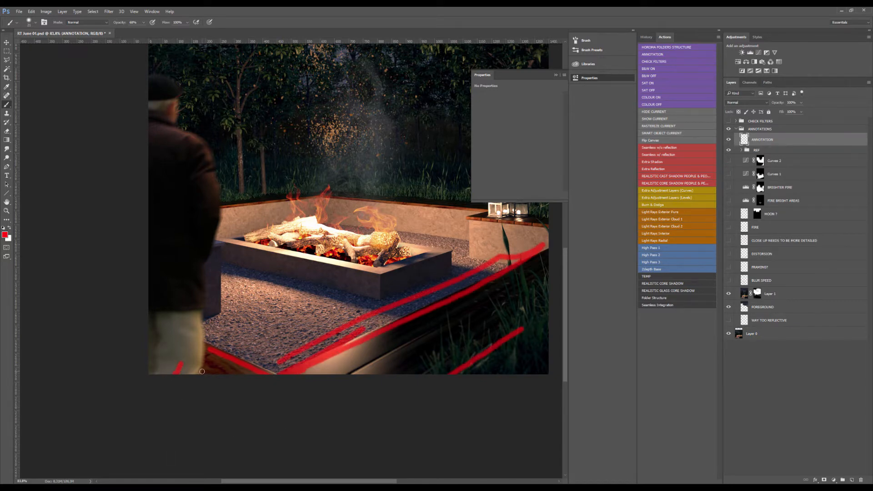
pyautogui.moveTo(211, 353)
pyautogui.mouseDown()
pyautogui.moveTo(267, 377)
pyautogui.moveTo(216, 386)
pyautogui.mouseUp()
pyautogui.hotkey('ctrl', '0')
pyautogui.hotkey('ctrl', 'a')
pyautogui.press('Delete')
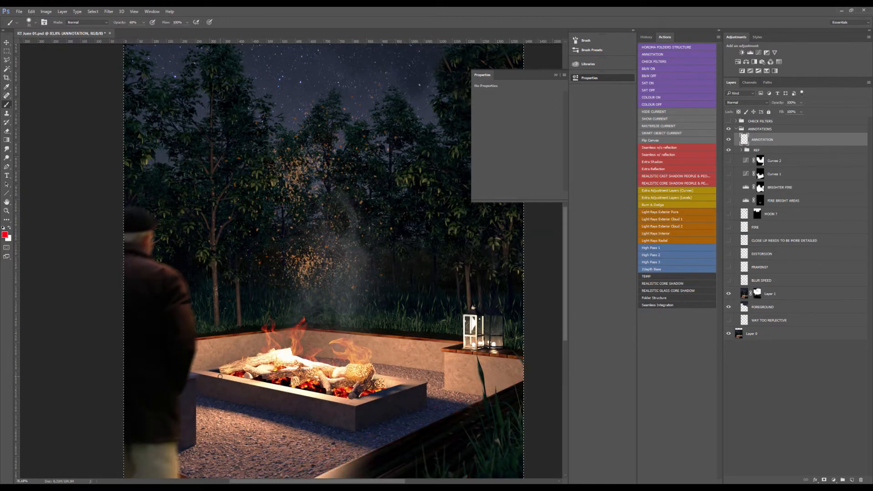
# Outline the standing man with a wavy line down his back in red, clear the marks and deselect.
pyautogui.scroll(-3, 220, 376)
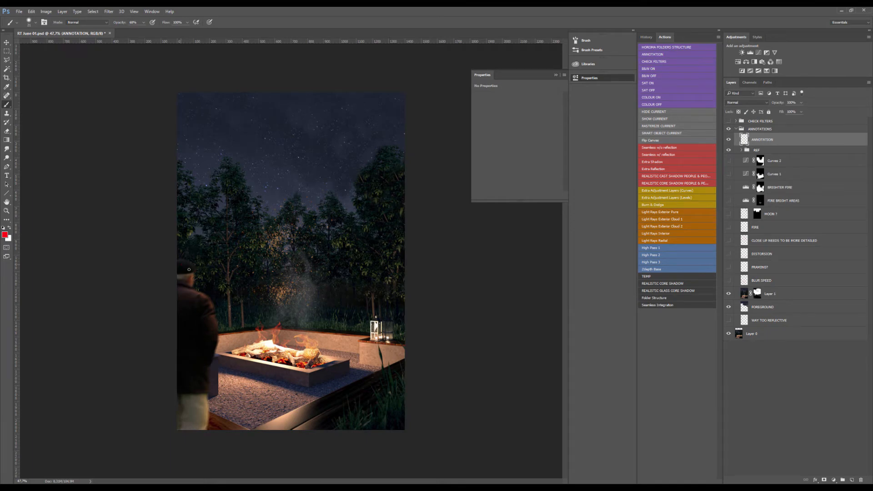
pyautogui.hotkey('ctrl', 'a')
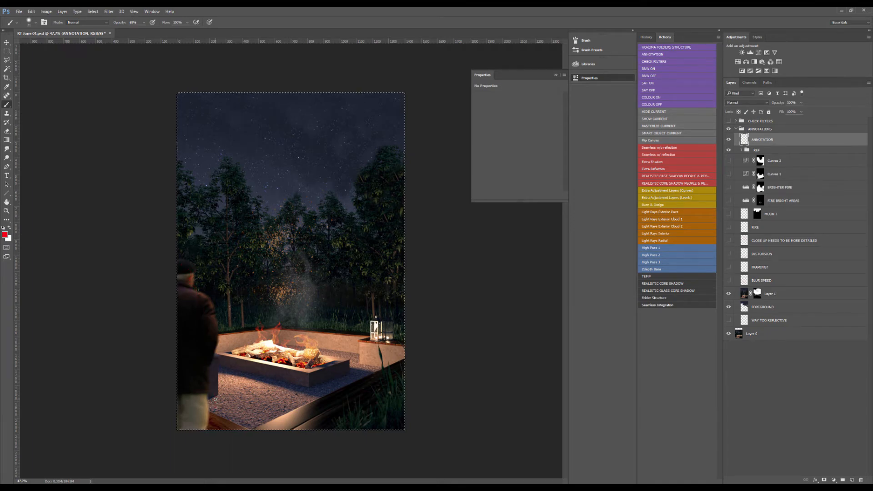
pyautogui.hotkey('ctrl', 'd')
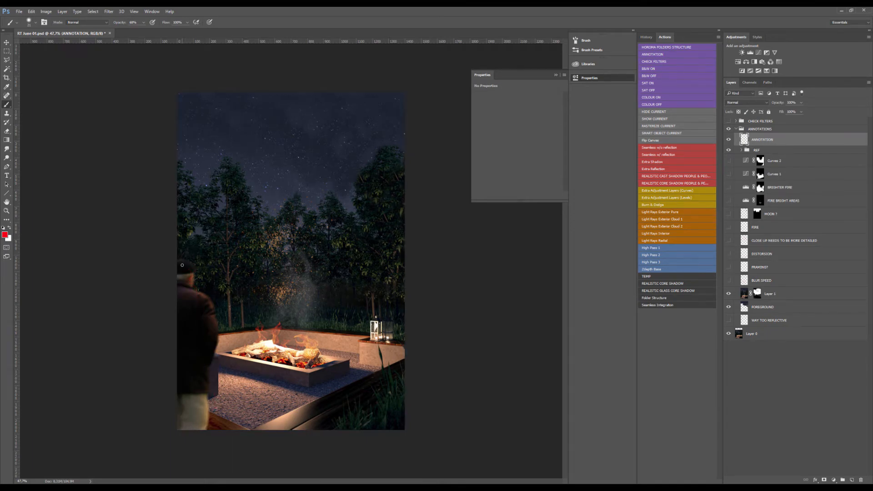
pyautogui.moveTo(206, 309)
pyautogui.mouseDown()
pyautogui.moveTo(214, 430)
pyautogui.moveTo(214, 328)
pyautogui.moveTo(185, 264)
pyautogui.moveTo(187, 301)
pyautogui.moveTo(203, 337)
pyautogui.moveTo(189, 389)
pyautogui.mouseUp()
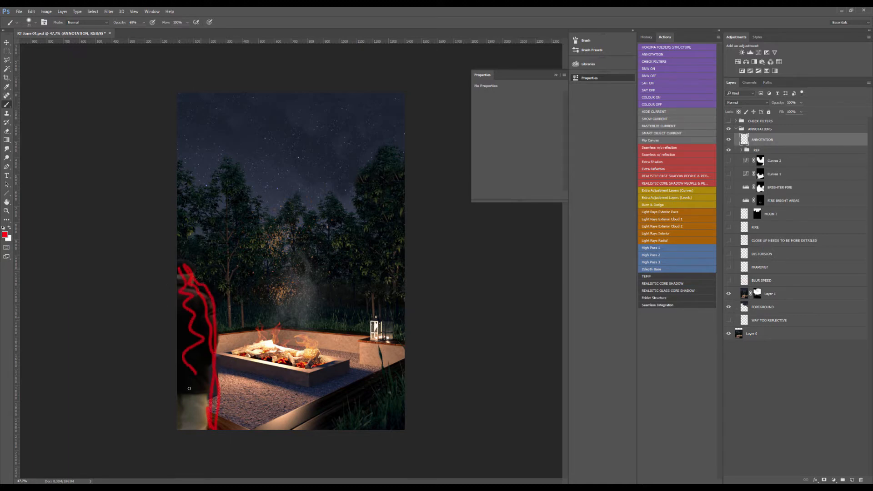
pyautogui.moveTo(185, 294); pyautogui.dragTo(190, 349)
pyautogui.hotkey('ctrl', 'a')
pyautogui.press('Delete')
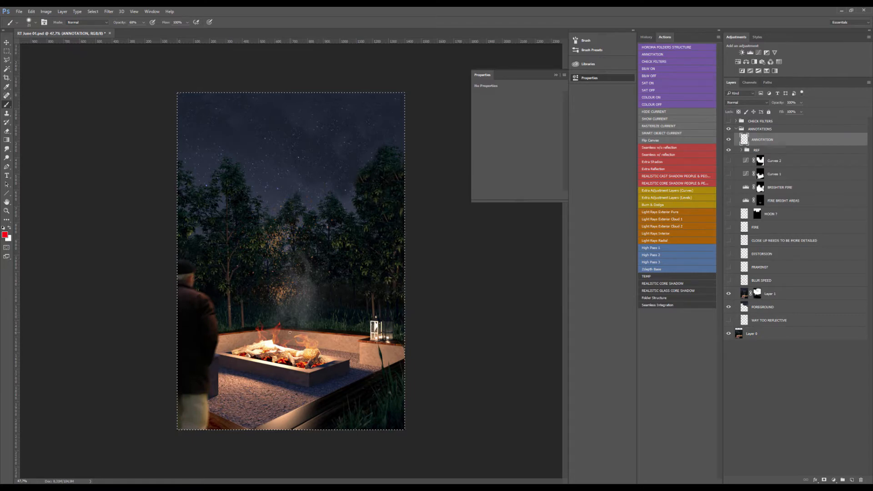
pyautogui.hotkey('ctrl', 'd')
# Scribble a red mark across the gravel in front of the fire pit and clear the ANNOTATION layer.
pyautogui.scroll(5, 308, 416)
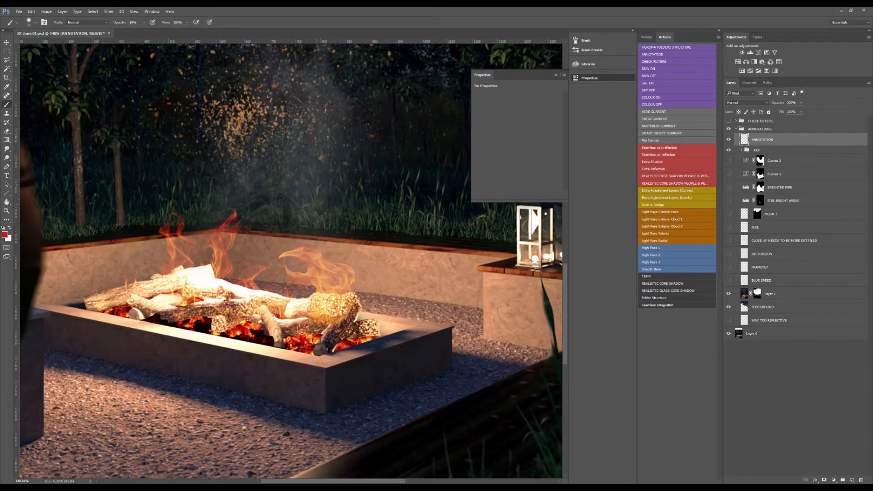
pyautogui.scroll(2, 237, 372)
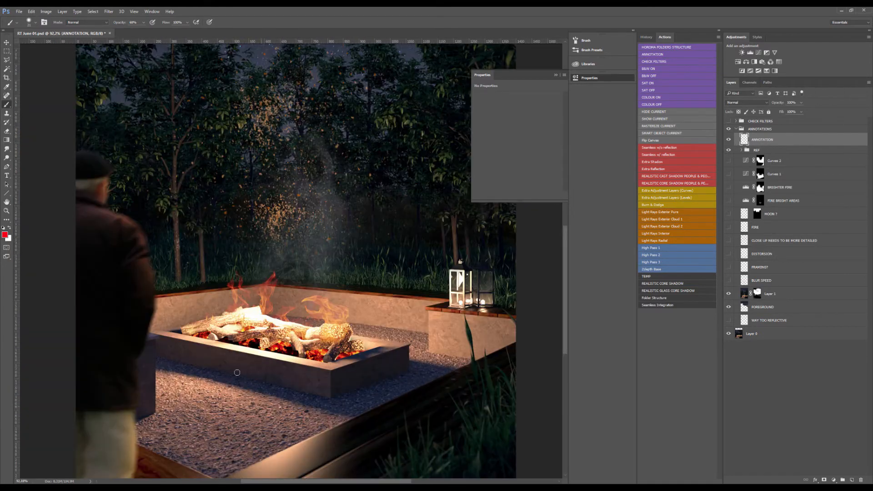
pyautogui.moveTo(200, 396)
pyautogui.mouseDown()
pyautogui.moveTo(174, 438)
pyautogui.moveTo(196, 446)
pyautogui.moveTo(288, 435)
pyautogui.moveTo(308, 421)
pyautogui.moveTo(248, 434)
pyautogui.mouseUp()
pyautogui.scroll(2, 191, 435)
pyautogui.scroll(2, 193, 437)
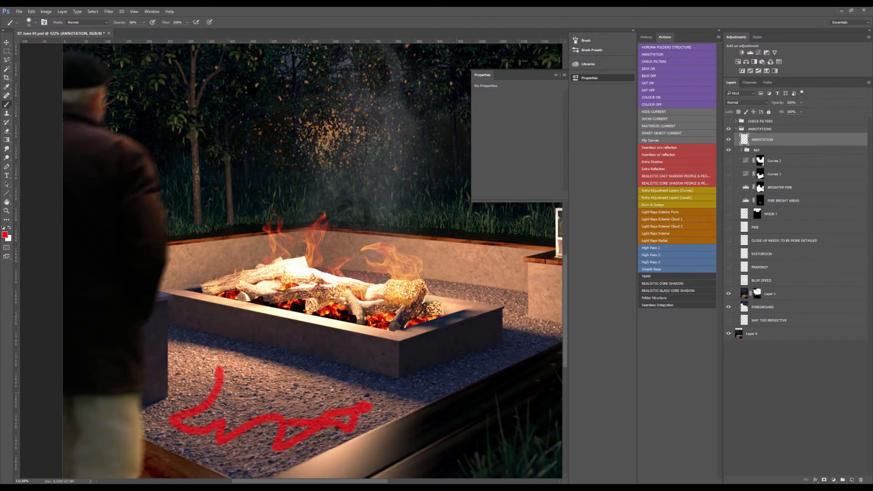
pyautogui.keyDown('alt'); pyautogui.rightClick(263, 367); pyautogui.keyUp('alt')
pyautogui.scroll(-2, 273, 392)
pyautogui.hotkey('ctrl', 'a')
pyautogui.press('Delete')
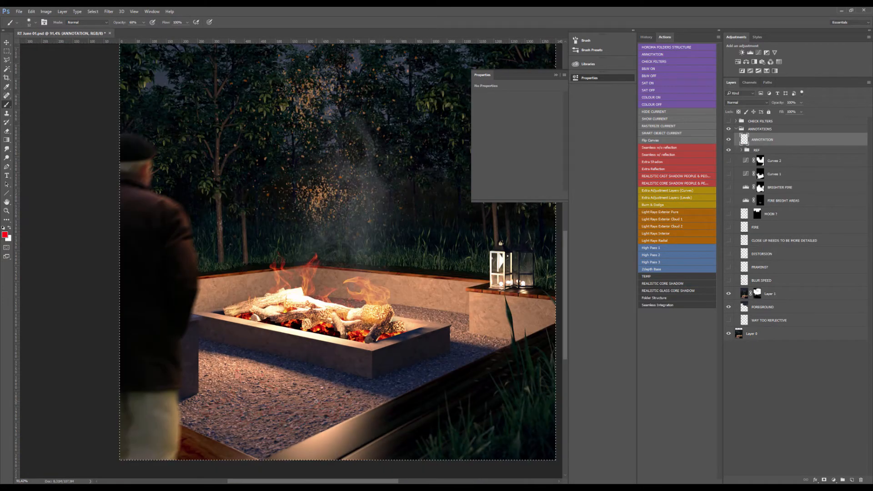
# Draw trial red strokes along the foreground decking and across the fire pit, and undo the marks.
pyautogui.scroll(3, 311, 411)
pyautogui.scroll(-1, 273, 428)
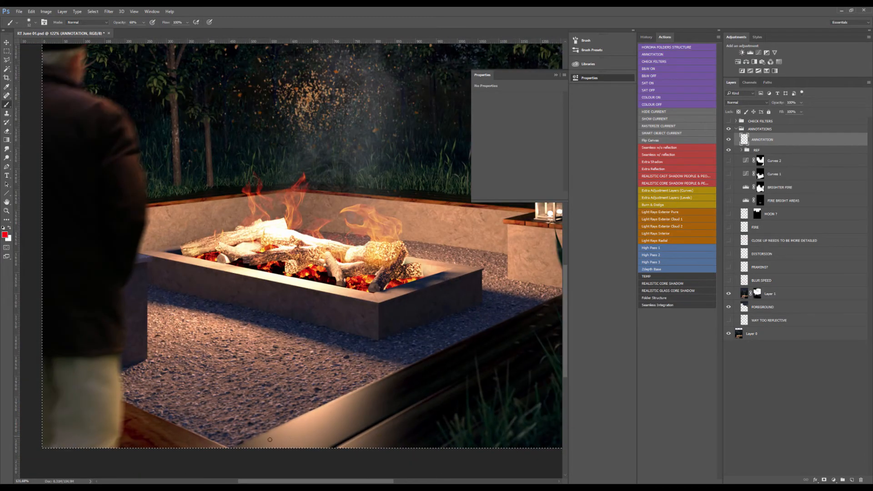
pyautogui.moveTo(244, 445)
pyautogui.mouseDown()
pyautogui.moveTo(412, 366)
pyautogui.moveTo(414, 448)
pyautogui.moveTo(306, 412)
pyautogui.moveTo(428, 425)
pyautogui.mouseUp()
pyautogui.scroll(4, 336, 299)
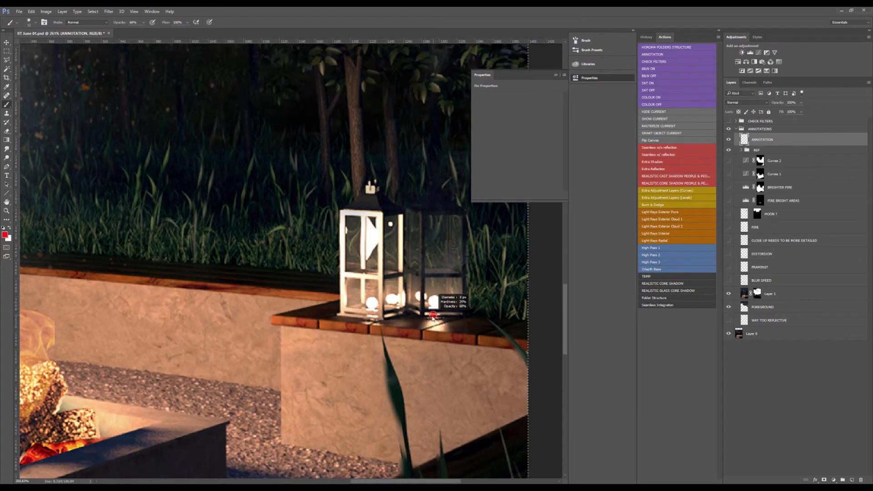
pyautogui.scroll(-5, 401, 317)
pyautogui.moveTo(291, 352)
pyautogui.mouseDown()
pyautogui.moveTo(237, 448)
pyautogui.moveTo(114, 336)
pyautogui.mouseUp()
pyautogui.hotkey('ctrl', 'z')
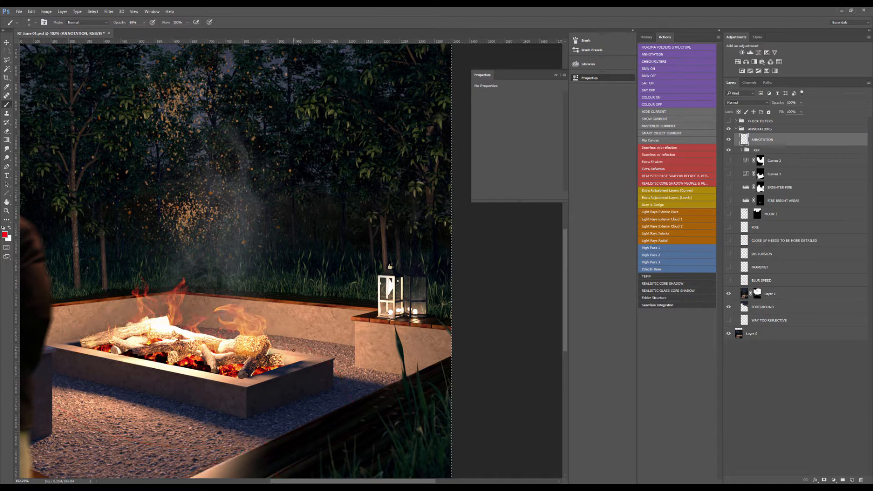
# Mark the shadowed gravel, the corner of the bench wall and the wooden ledge beneath the lanterns in red.
pyautogui.scroll(1, 339, 337)
pyautogui.scroll(5, 338, 338)
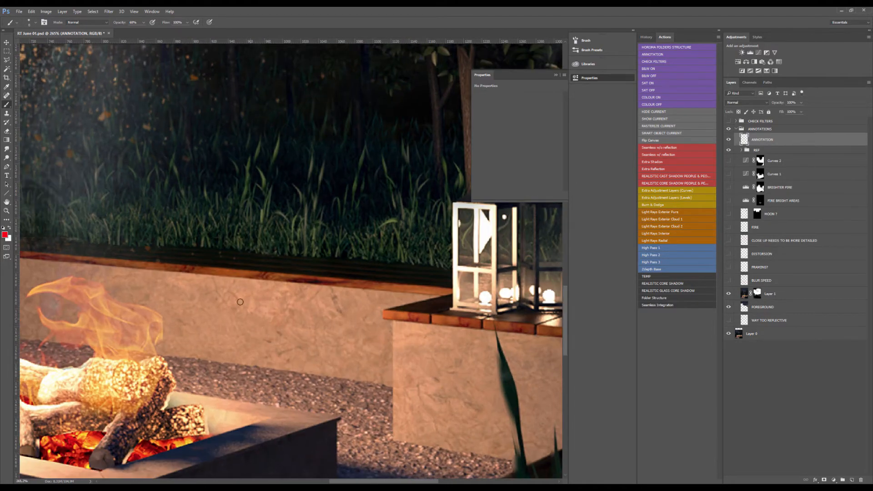
pyautogui.scroll(-5, 142, 302)
pyautogui.scroll(4, 259, 378)
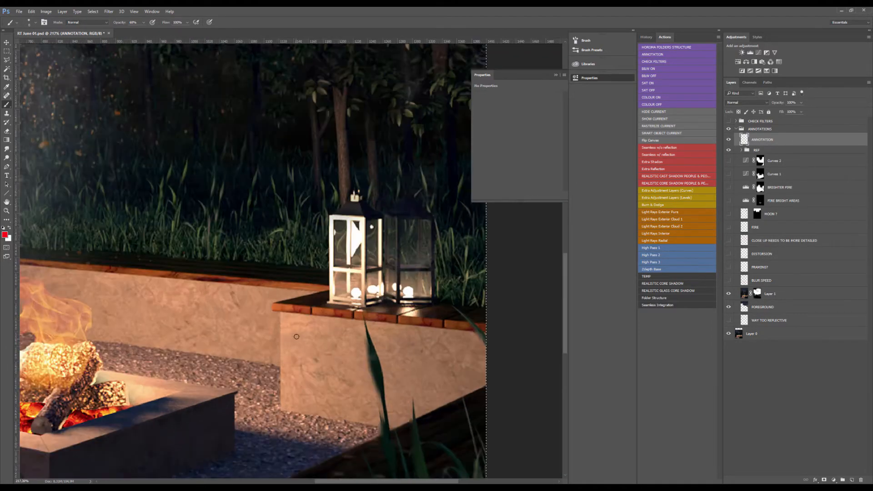
pyautogui.moveTo(250, 423)
pyautogui.mouseDown()
pyautogui.moveTo(274, 448)
pyautogui.moveTo(313, 453)
pyautogui.mouseUp()
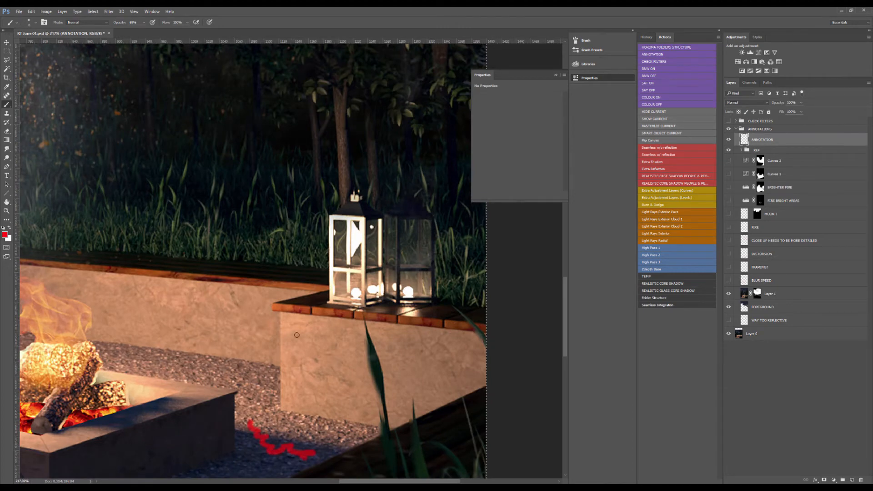
pyautogui.moveTo(285, 326); pyautogui.dragTo(275, 423)
pyautogui.moveTo(272, 312); pyautogui.dragTo(270, 428)
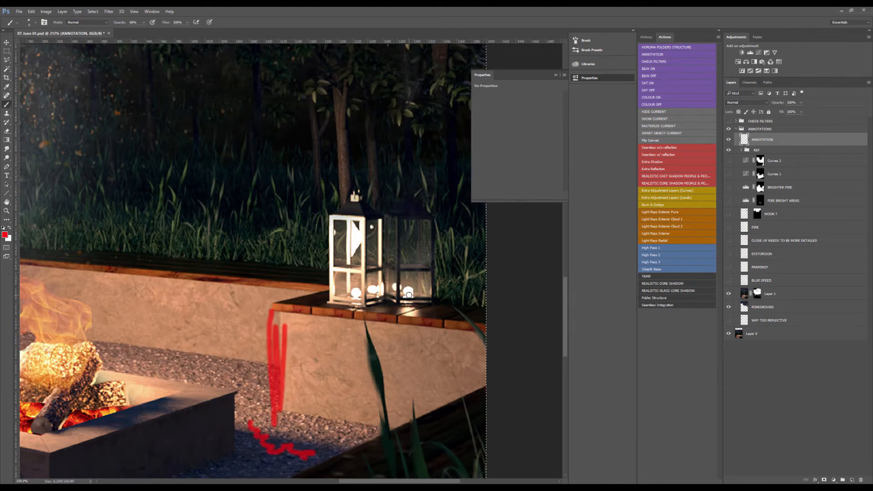
pyautogui.scroll(2, 409, 295)
pyautogui.moveTo(369, 306); pyautogui.dragTo(478, 345)
pyautogui.scroll(-3, 438, 307)
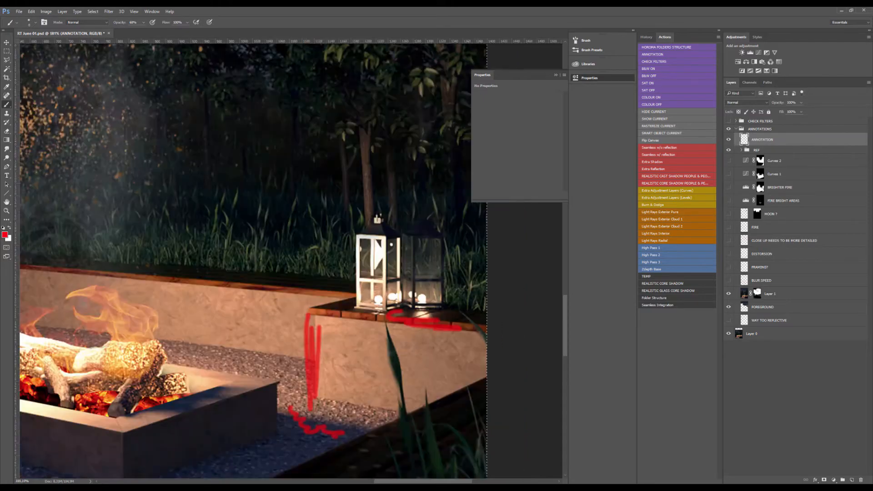
# Scribble red marks on the reflective foreground decking and clear all marks from the ANNOTATION layer.
pyautogui.scroll(4, 291, 409)
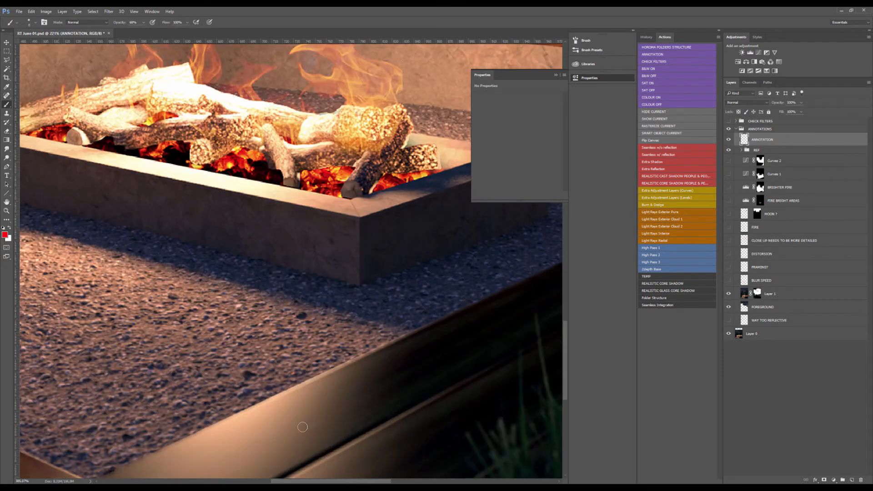
pyautogui.scroll(1, 291, 396)
pyautogui.moveTo(277, 363)
pyautogui.mouseDown()
pyautogui.moveTo(265, 366)
pyautogui.moveTo(296, 384)
pyautogui.moveTo(264, 409)
pyautogui.mouseUp()
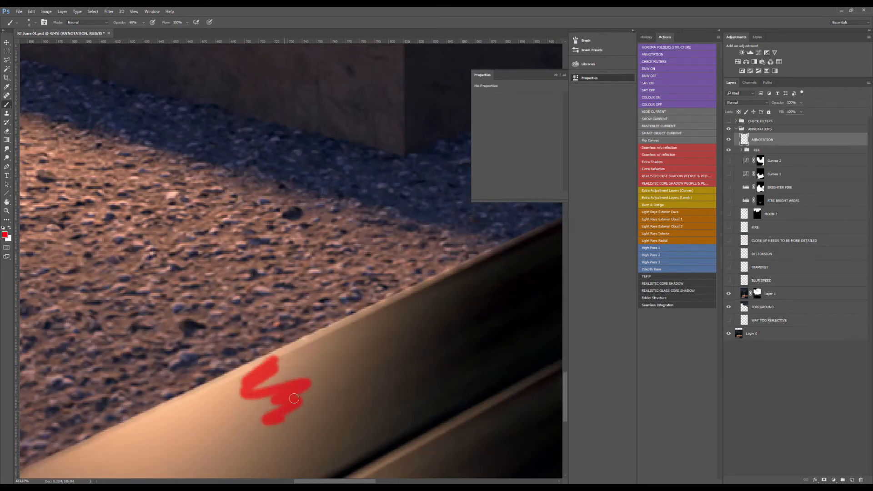
pyautogui.scroll(-3, 379, 361)
pyautogui.scroll(-2, 379, 361)
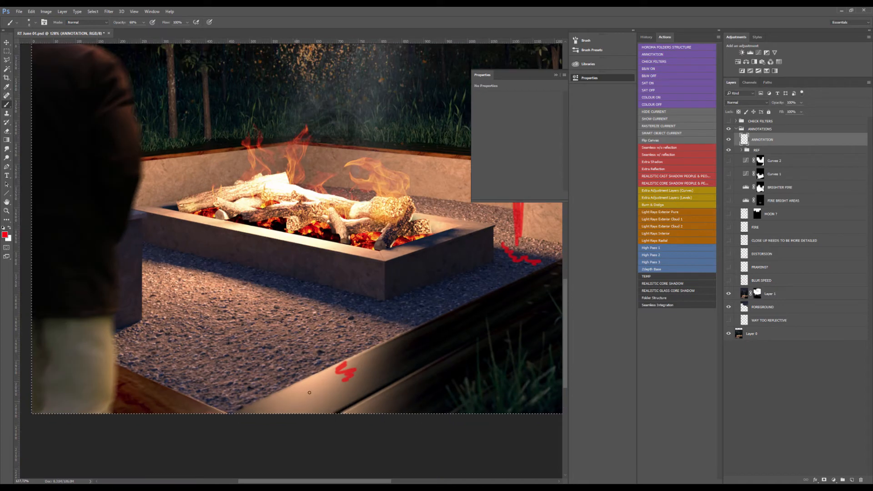
pyautogui.moveTo(289, 405); pyautogui.dragTo(377, 398)
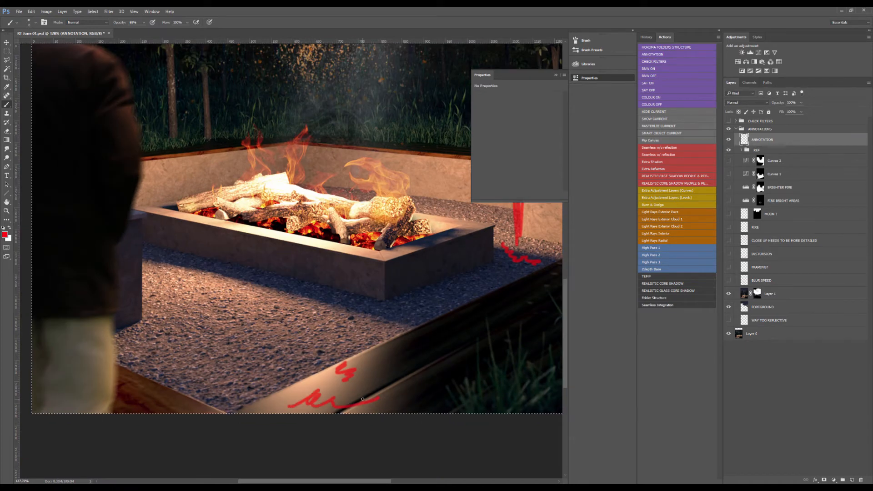
pyautogui.press('Delete')
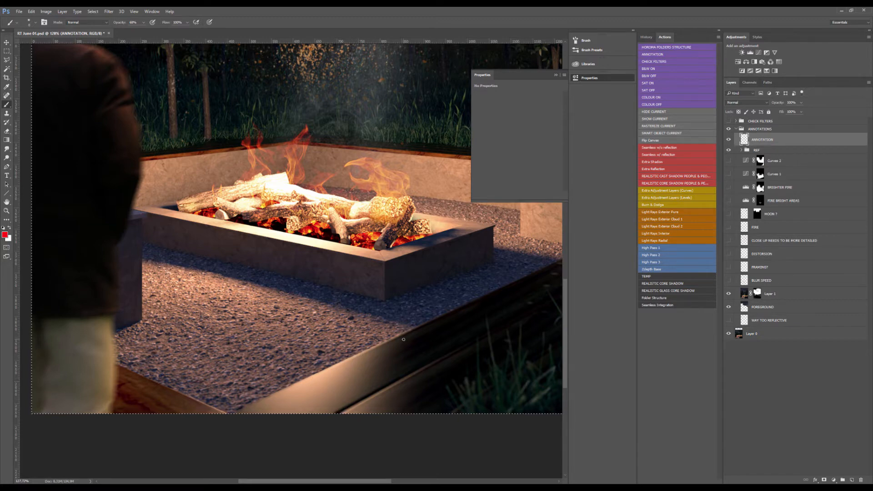
# Hide Layer 1, and draw and undo a short red stroke at the tip of the left flame.
pyautogui.hotkey('ctrl', '0')
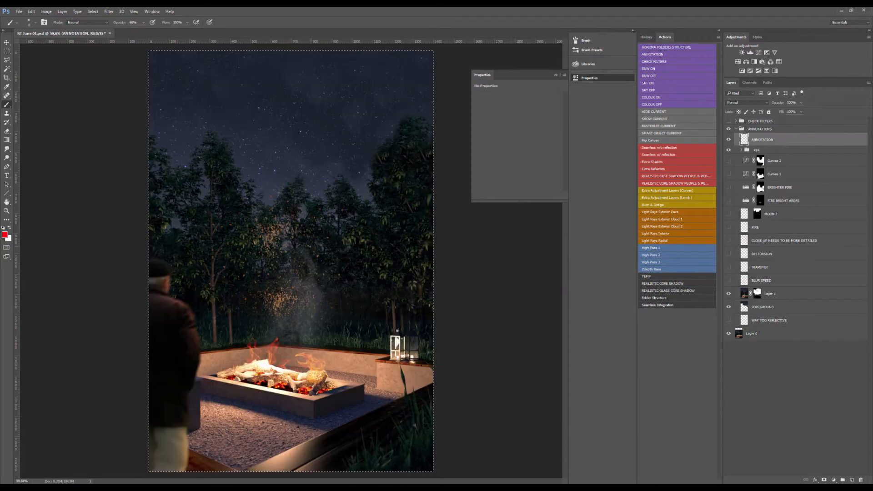
pyautogui.click(729, 293)
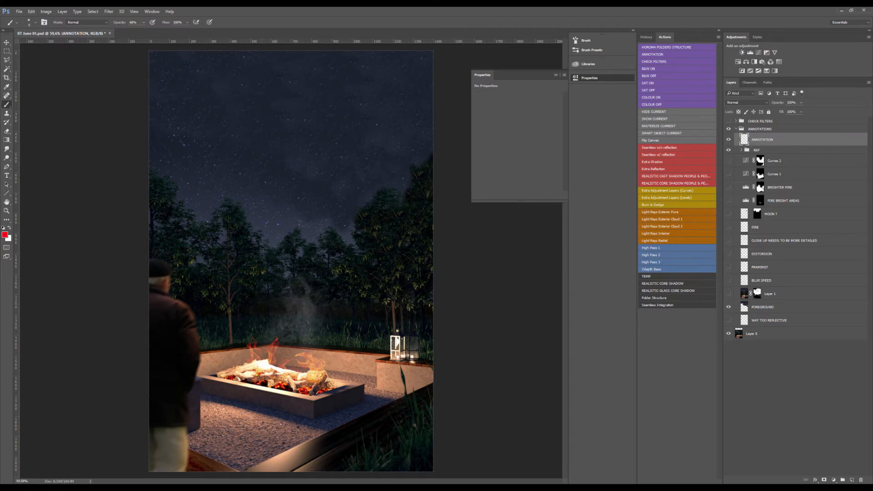
pyautogui.scroll(5, 214, 221)
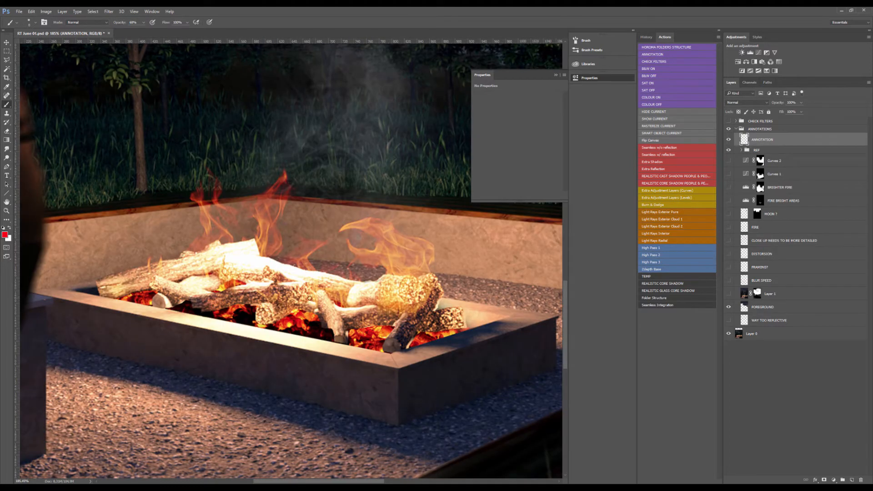
pyautogui.moveTo(210, 180)
pyautogui.mouseDown()
pyautogui.moveTo(131, 298)
pyautogui.moveTo(426, 388)
pyautogui.moveTo(387, 215)
pyautogui.moveTo(214, 160)
pyautogui.mouseUp()
pyautogui.hotkey('ctrl', 'z')
pyautogui.scroll(-5, 293, 274)
pyautogui.scroll(3, 264, 308)
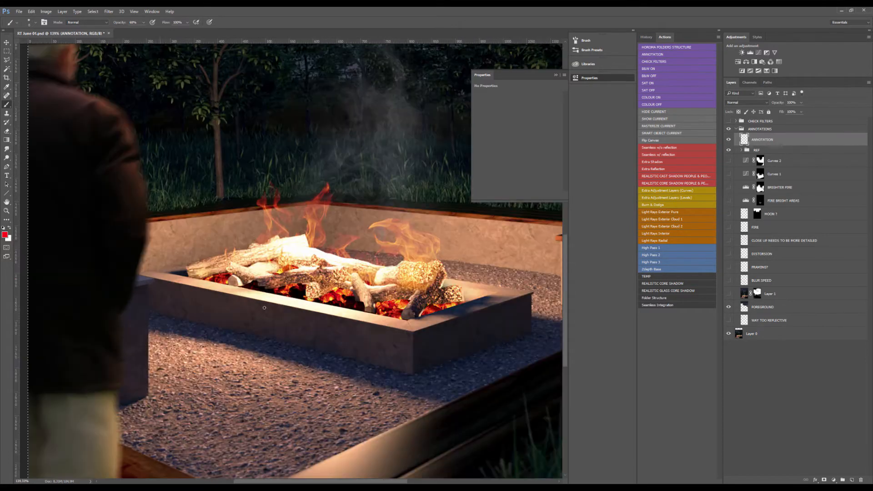
# With a 14 px brush, mark the flame tops and the bright logs in red, and clear the ANNOTATION layer.
pyautogui.moveTo(287, 289); pyautogui.dragTo(289, 290)
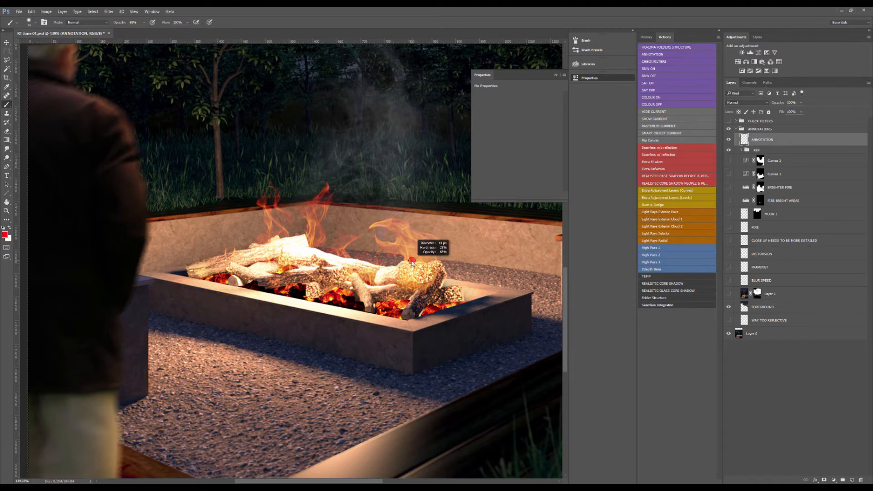
pyautogui.scroll(-1, 330, 234)
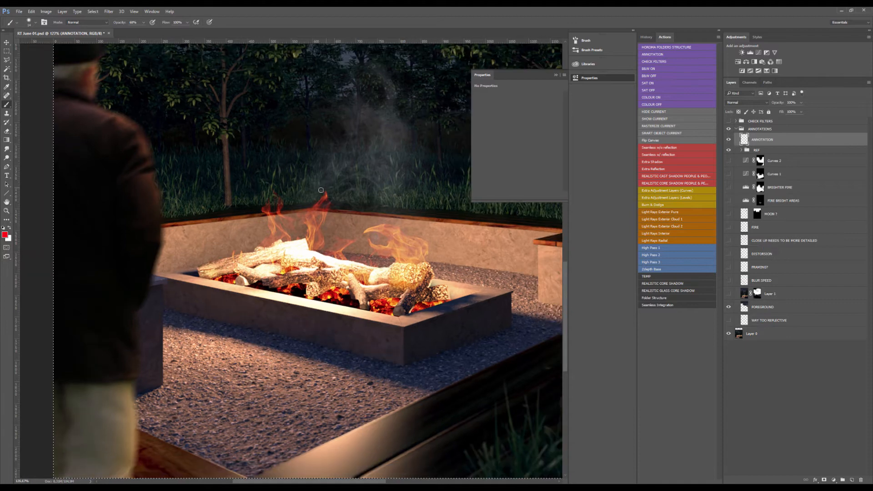
pyautogui.moveTo(321, 190)
pyautogui.mouseDown()
pyautogui.moveTo(305, 211)
pyautogui.moveTo(248, 191)
pyautogui.moveTo(213, 233)
pyautogui.mouseUp()
pyautogui.scroll(-2, 317, 270)
pyautogui.scroll(-1, 301, 264)
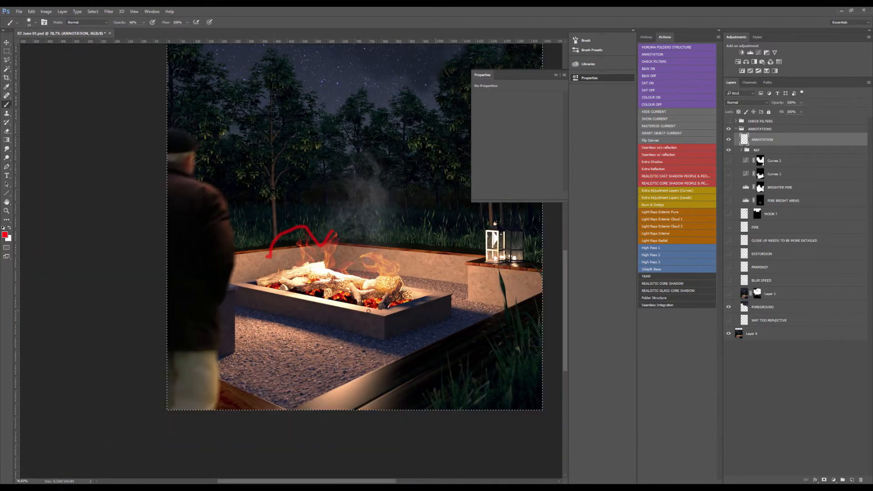
pyautogui.scroll(3, 301, 264)
pyautogui.click(301, 262)
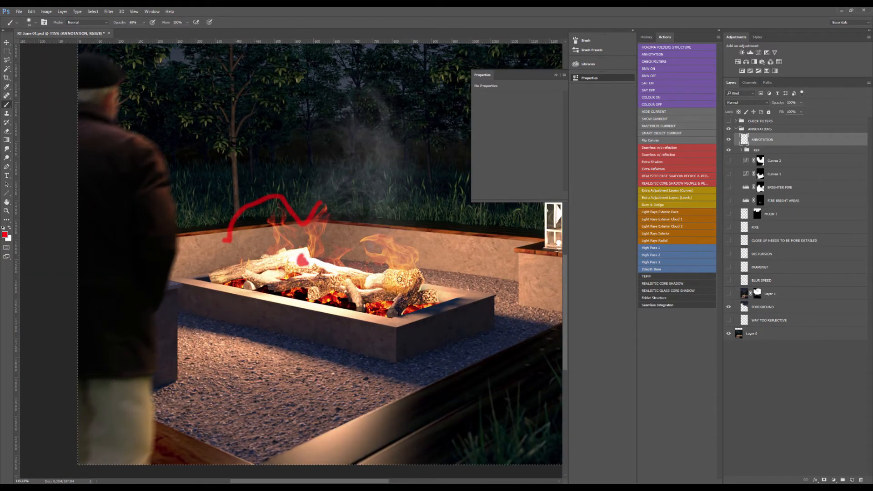
pyautogui.moveTo(397, 268)
pyautogui.mouseDown()
pyautogui.moveTo(391, 255)
pyautogui.moveTo(400, 284)
pyautogui.moveTo(350, 288)
pyautogui.mouseUp()
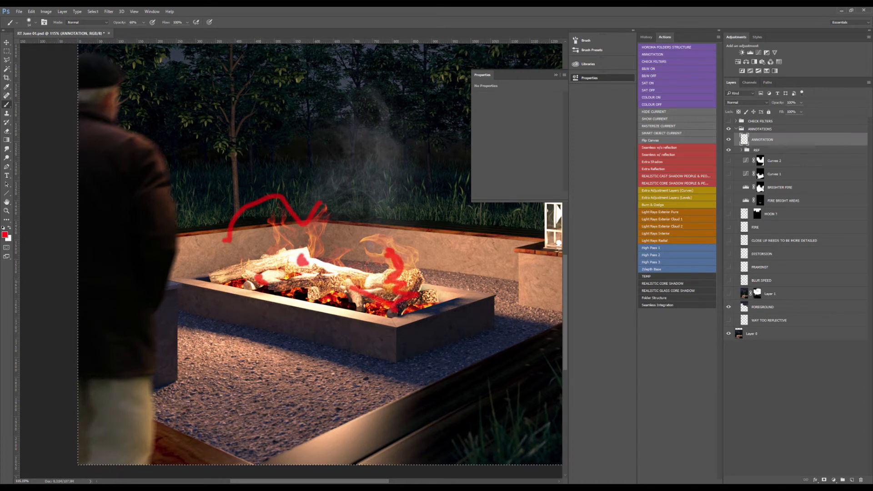
pyautogui.press('Delete')
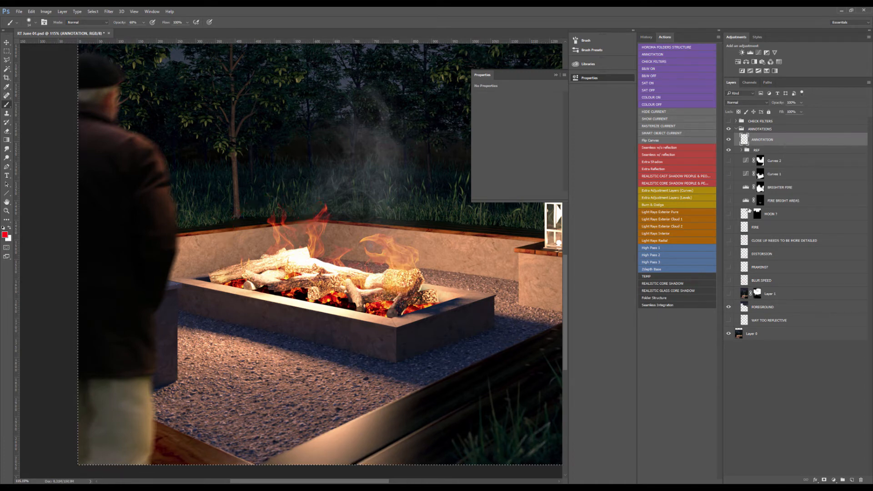
# Toggle the FIRE BRIGHT AREAS adjustment layer to compare the flames, leaving it visible.
pyautogui.click(729, 201)
pyautogui.click(729, 201)
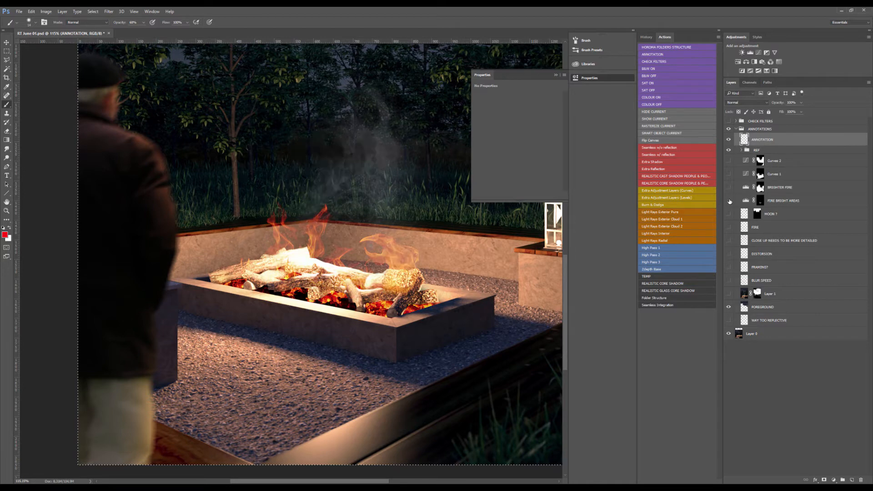
pyautogui.click(730, 201)
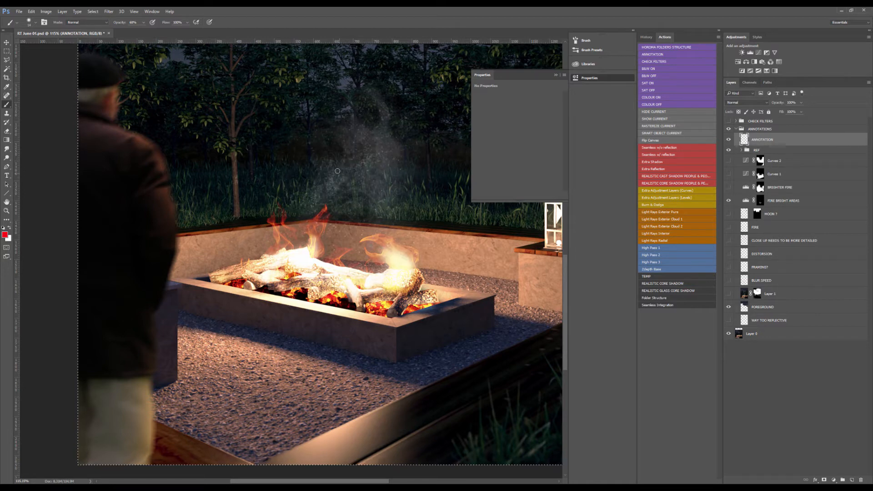
# Draw a thick red vertical stroke rising from the fire up to the treetops, and undo it.
pyautogui.scroll(-5, 338, 275)
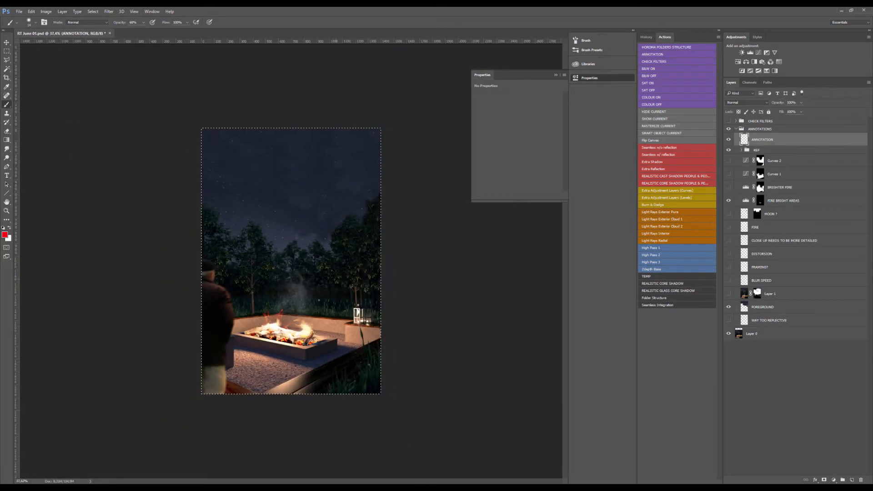
pyautogui.scroll(4, 319, 296)
pyautogui.moveTo(288, 360); pyautogui.dragTo(277, 272)
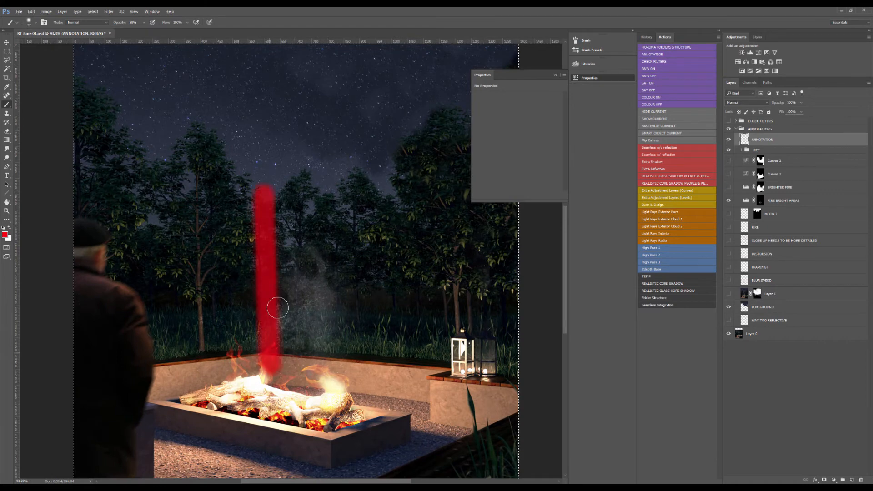
pyautogui.hotkey('ctrl', 'z')
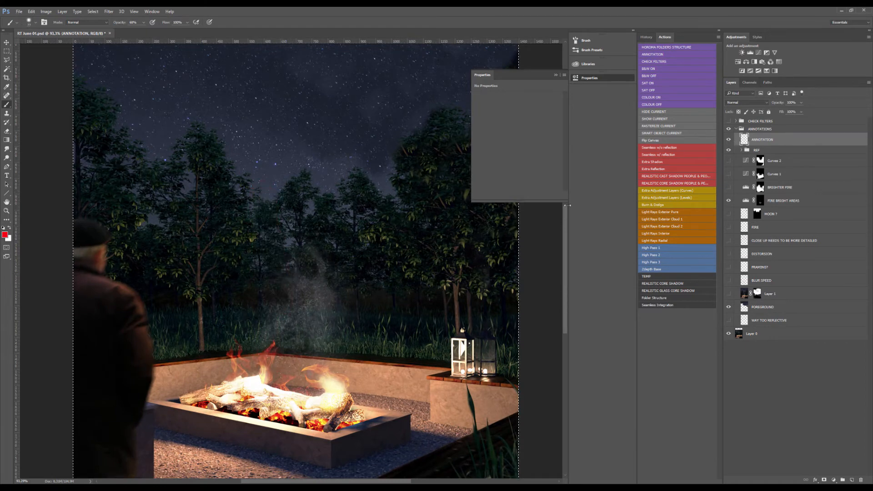
# Expand the REF group and preview the REF LONG EXPOSURE beach fire image, hiding it again.
pyautogui.click(738, 153)
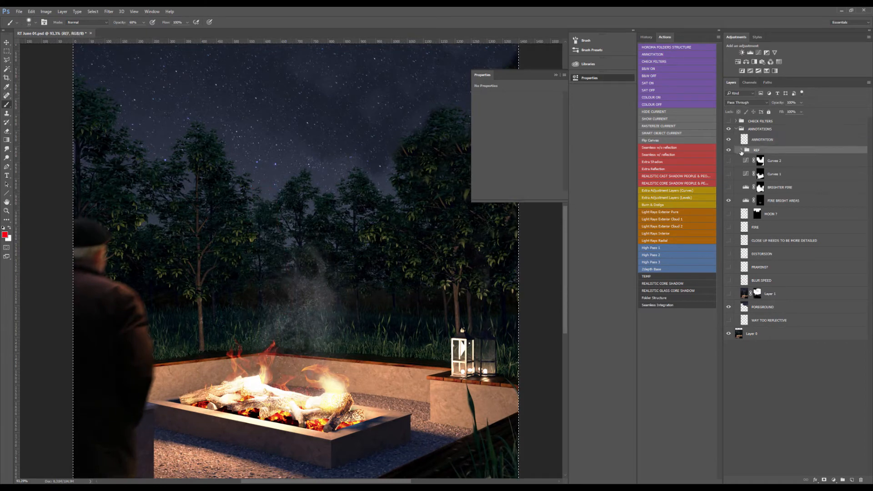
pyautogui.click(742, 150)
pyautogui.click(729, 161)
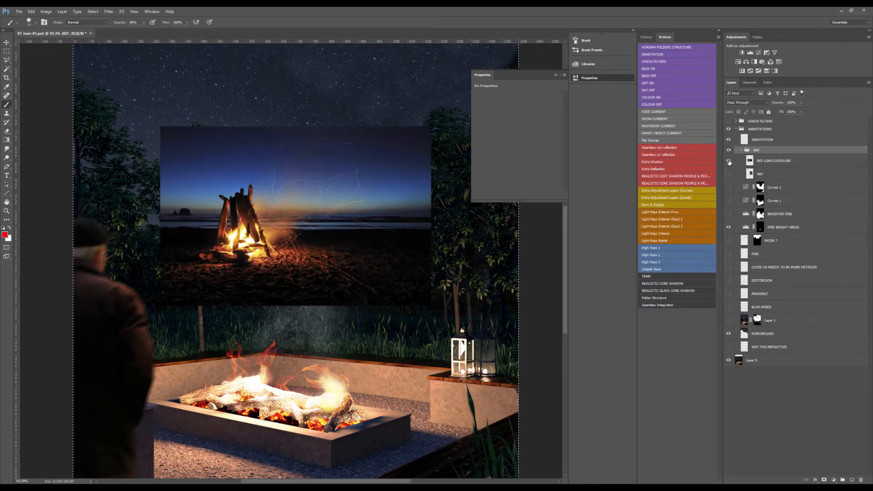
pyautogui.click(729, 161)
# Show the REF bonfire photo, move it left and slightly down over the trees, and clear the active selection.
pyautogui.click(729, 173)
pyautogui.click(742, 177)
pyautogui.press('v')
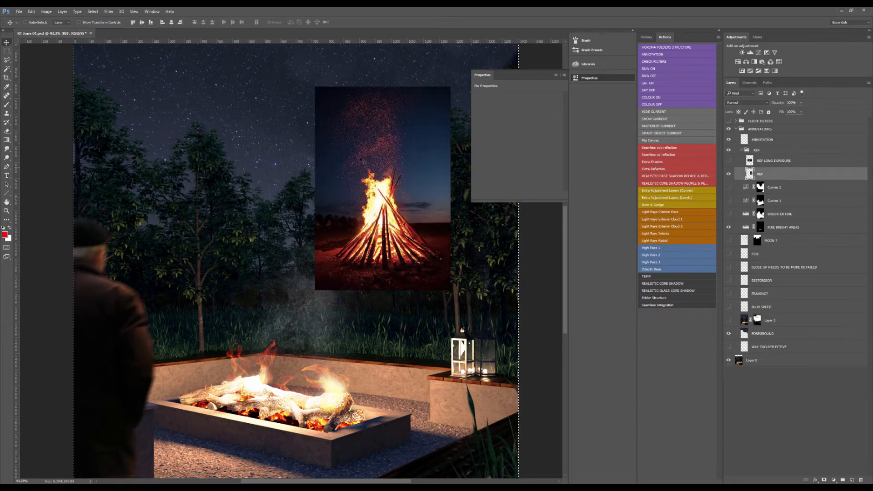
pyautogui.moveTo(385, 142); pyautogui.dragTo(342, 162)
pyautogui.scroll(5, 341, 161)
pyautogui.hotkey('ctrl', 'd')
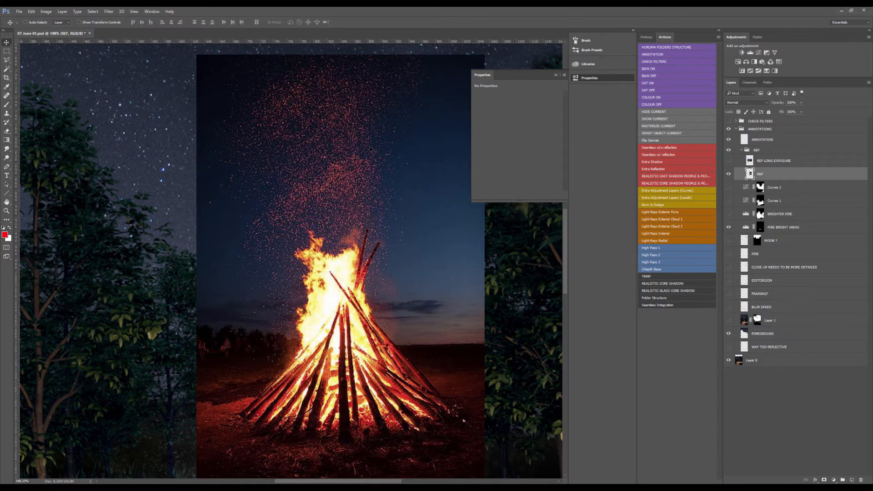
# Hide the REF bonfire photo and show the FIRE layer to examine the sparks rising above the logs.
pyautogui.scroll(-2, 372, 150)
pyautogui.click(730, 176)
pyautogui.scroll(-2, 287, 275)
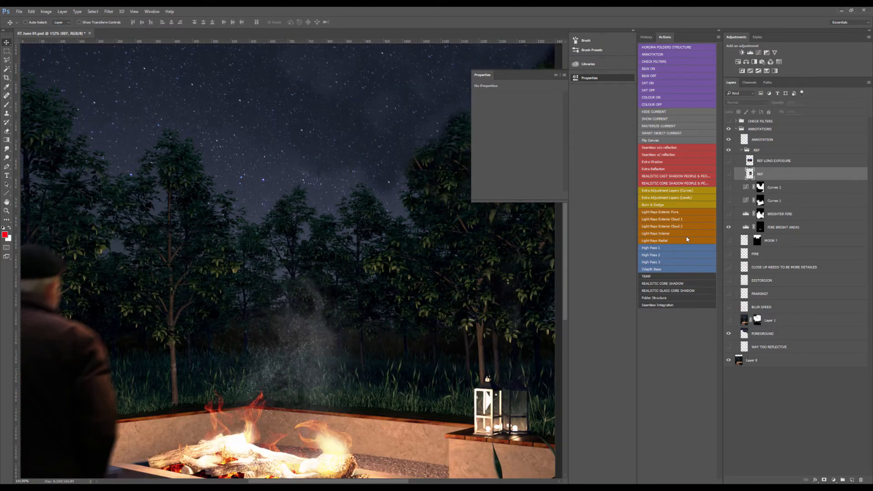
pyautogui.scroll(-3, 287, 275)
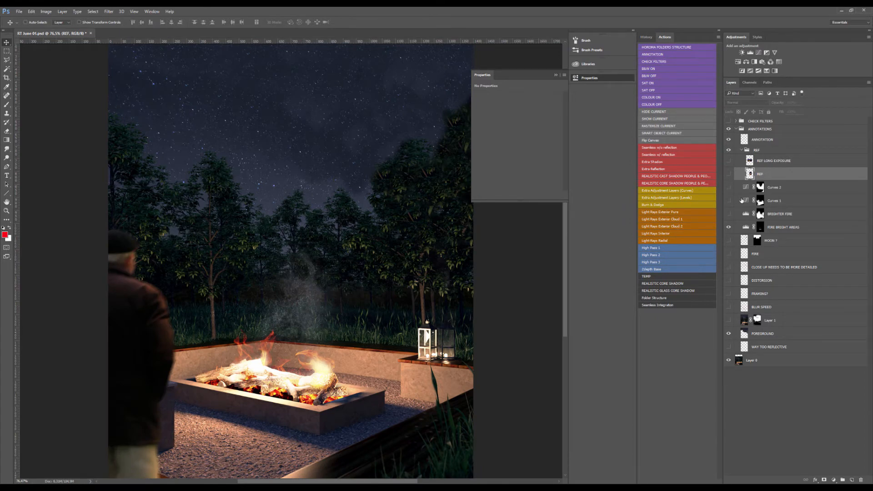
pyautogui.click(734, 258)
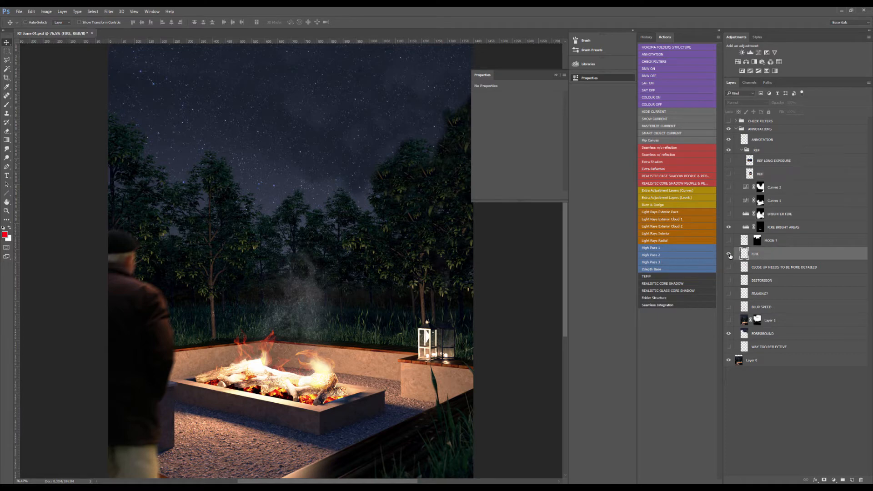
pyautogui.click(729, 254)
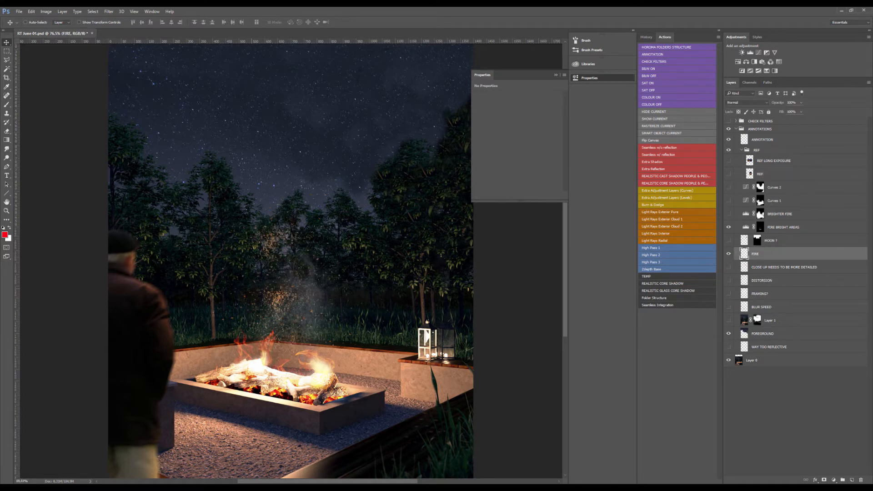
pyautogui.scroll(3, 251, 265)
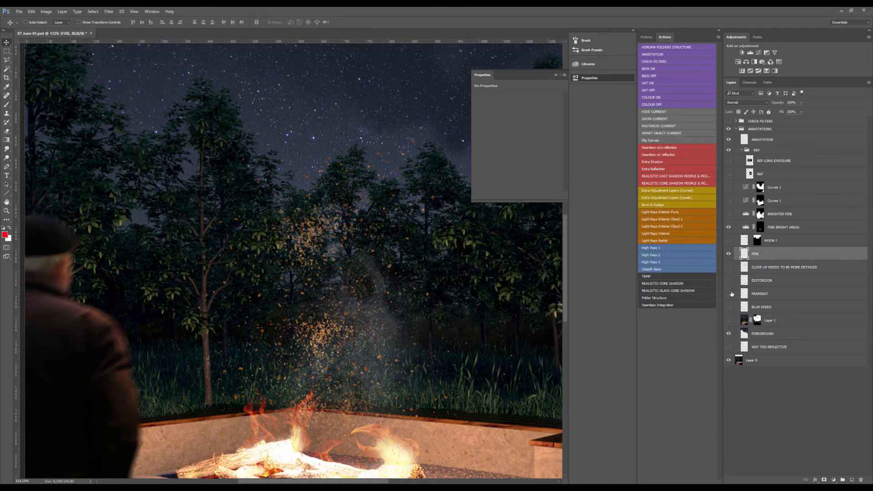
pyautogui.scroll(-3, 363, 294)
pyautogui.scroll(4, 333, 381)
pyautogui.moveTo(357, 307); pyautogui.dragTo(331, 239)
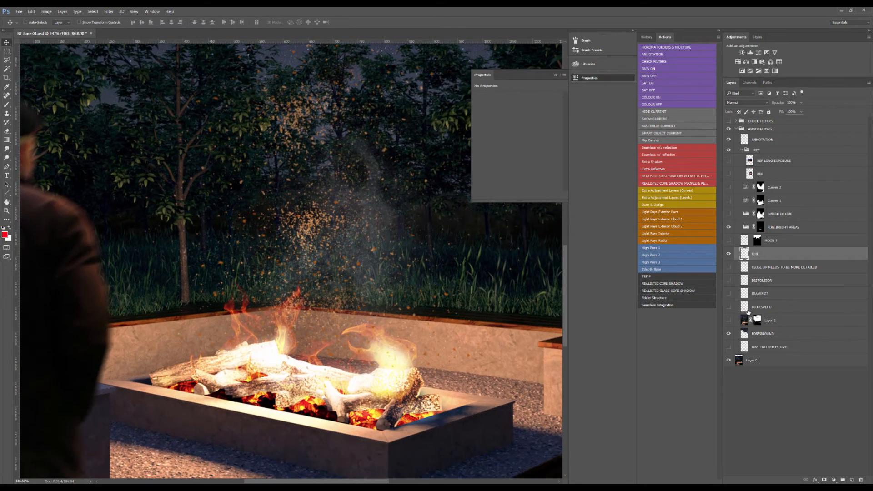
# Show Layer 1 and examine how the sparks and surrounding trees read at different scales.
pyautogui.click(730, 320)
pyautogui.scroll(-4, 264, 278)
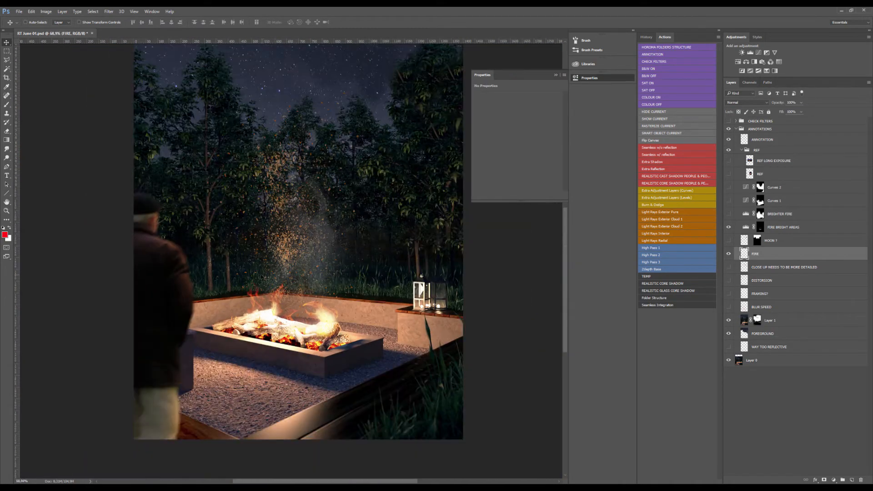
pyautogui.scroll(2, 256, 198)
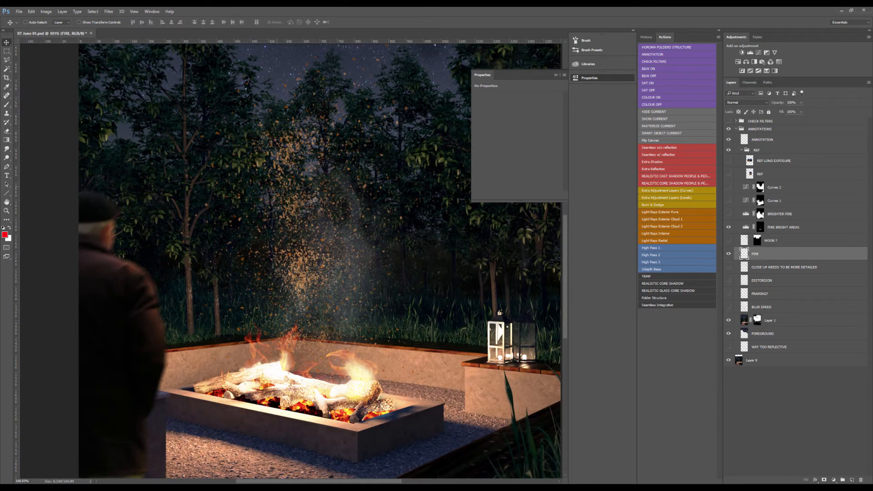
pyautogui.scroll(-1, 286, 202)
pyautogui.scroll(1, 291, 207)
pyautogui.scroll(-1, 295, 210)
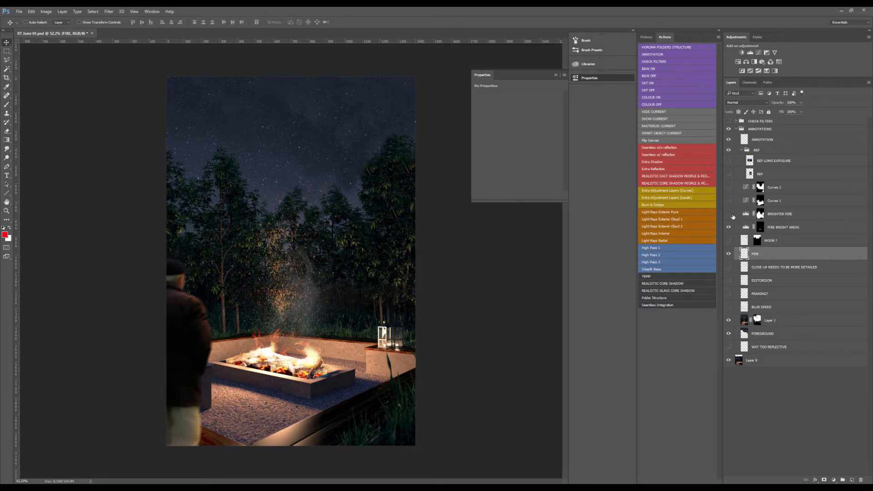
# Turn on the BRIGHTER FIRE Levels layer, select it, and inspect its effect around the fire pit.
pyautogui.click(729, 216)
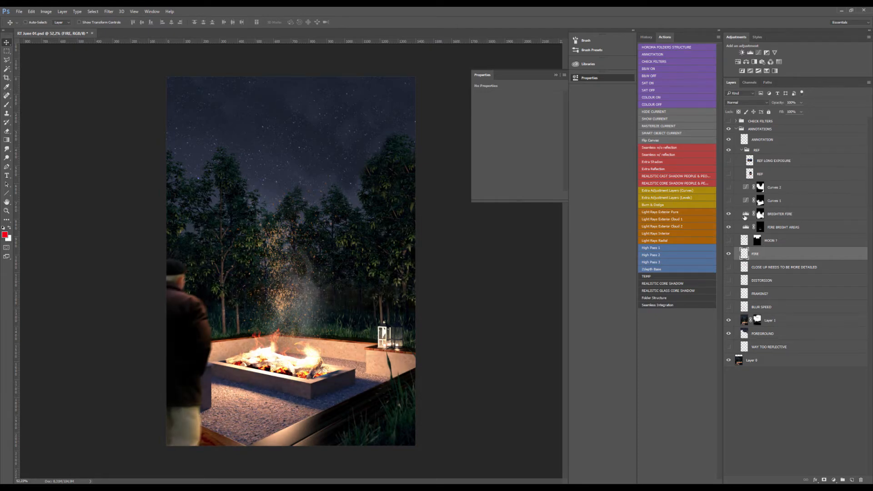
pyautogui.click(746, 216)
pyautogui.scroll(5, 284, 364)
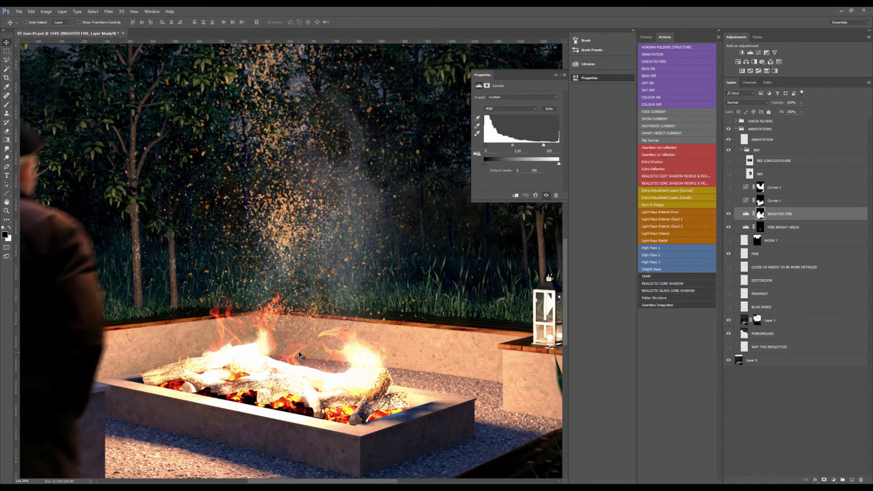
pyautogui.scroll(-3, 351, 376)
pyautogui.scroll(2, 350, 376)
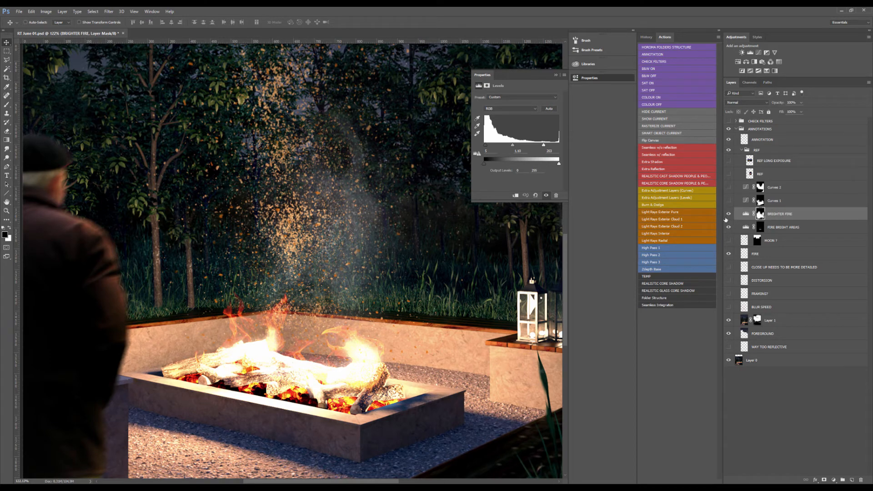
# Compare the fire with and without FIRE BRIGHT AREAS, and lower the BRIGHTER FIRE layer's opacity to a little under 80%.
pyautogui.click(729, 227)
pyautogui.click(729, 226)
pyautogui.click(729, 227)
pyautogui.click(728, 227)
pyautogui.click(801, 103)
pyautogui.moveTo(803, 111); pyautogui.dragTo(794, 111)
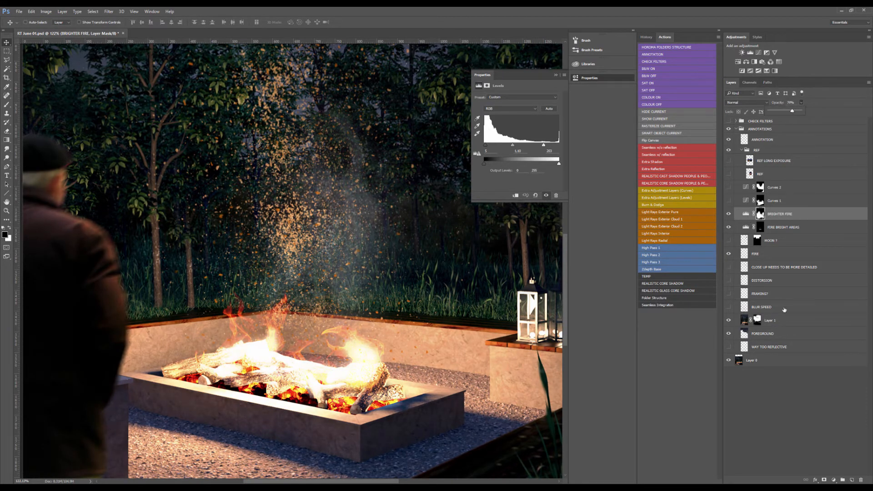
# Generate the Burn & Dodge layers above BRIGHTER FIRE and enlarge the Dodge tool's brush for work on the Dodge layer.
pyautogui.click(659, 206)
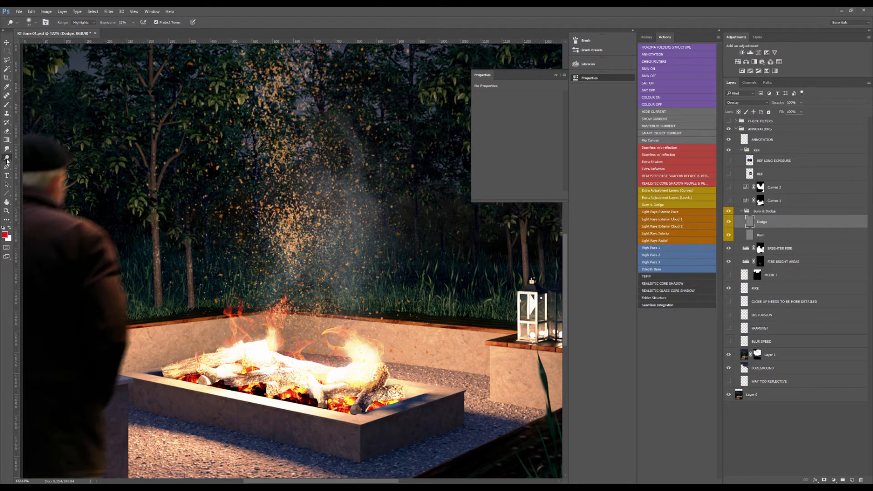
pyautogui.press(']')
pyautogui.press(']')
pyautogui.press(']')
pyautogui.press(']')
pyautogui.press(']')
pyautogui.press(']')
pyautogui.press(']')
pyautogui.press(']')
pyautogui.press(']')
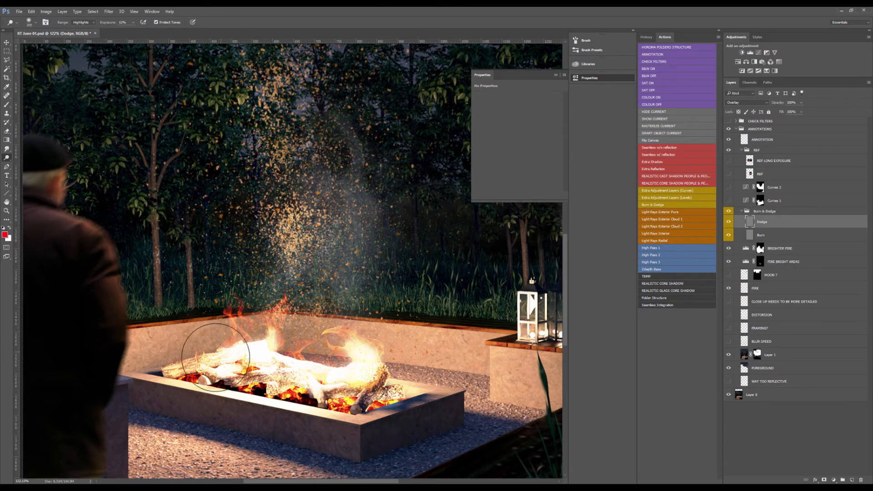
# Set the Dodge exposure to 19% and brighten the glowing embers beneath the middle and right-hand logs with a smaller brush.
pyautogui.click(133, 22)
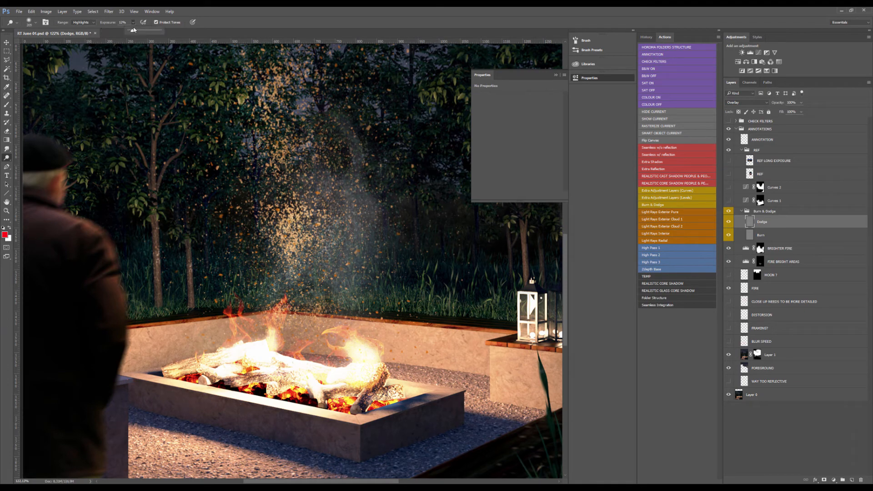
pyautogui.moveTo(134, 30); pyautogui.dragTo(138, 31)
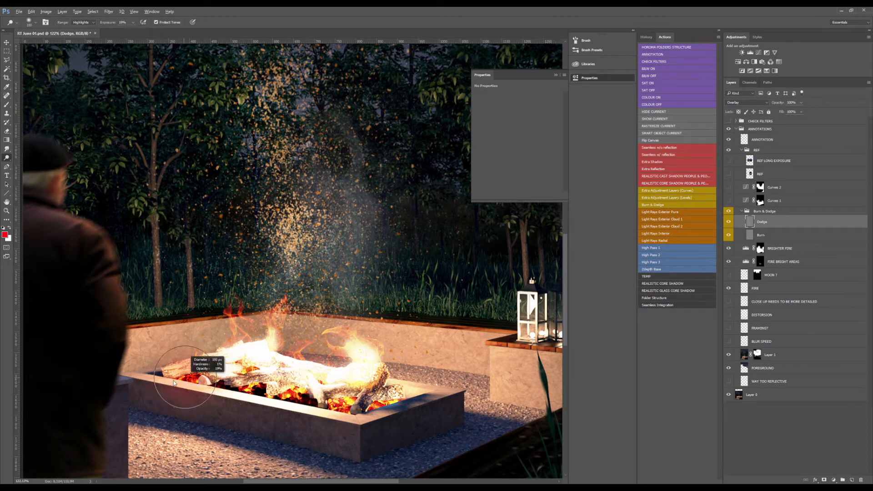
pyautogui.scroll(4, 293, 397)
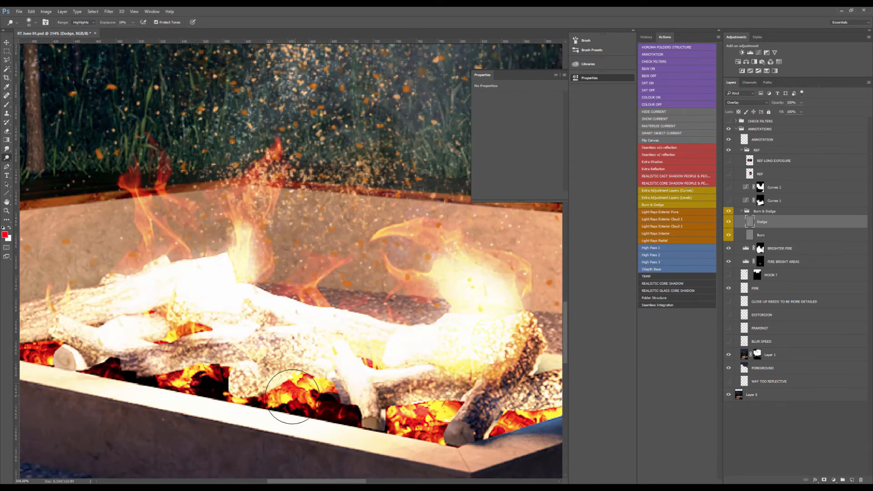
pyautogui.moveTo(292, 396); pyautogui.dragTo(296, 399)
pyautogui.moveTo(425, 411); pyautogui.dragTo(440, 394)
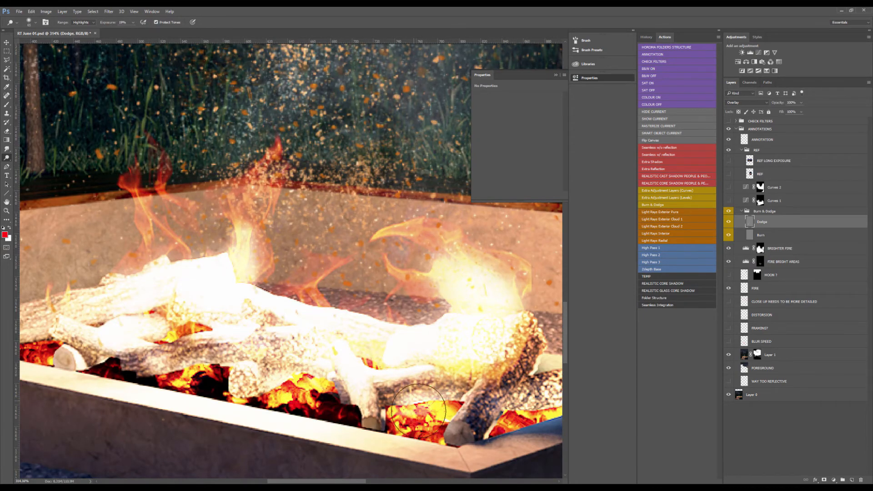
pyautogui.scroll(-3, 439, 394)
pyautogui.scroll(-4, 439, 394)
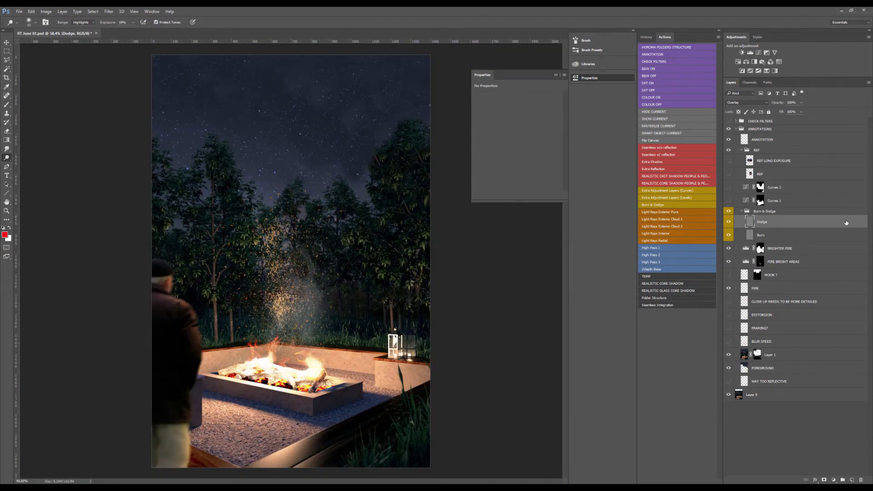
# Lower the FIRE BRIGHT AREAS layer's opacity to a little over 60% and compare the fire with the layer off and on.
pyautogui.click(729, 262)
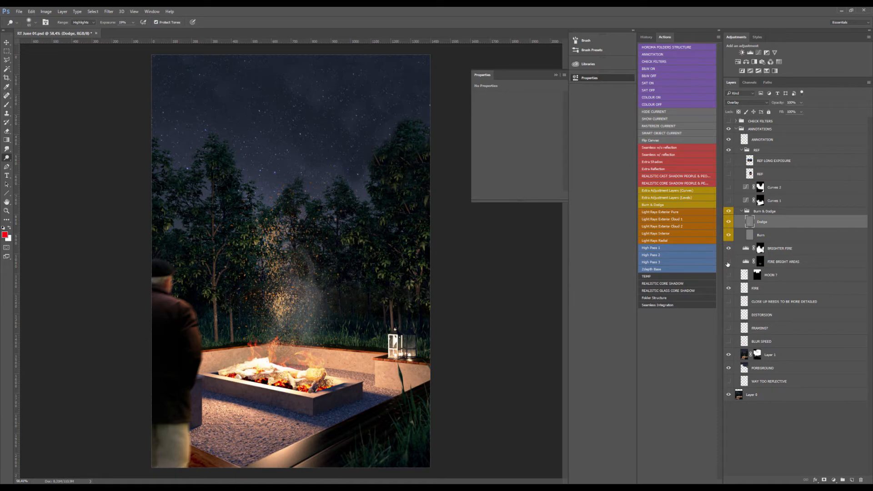
pyautogui.click(729, 262)
pyautogui.click(760, 262)
pyautogui.click(801, 102)
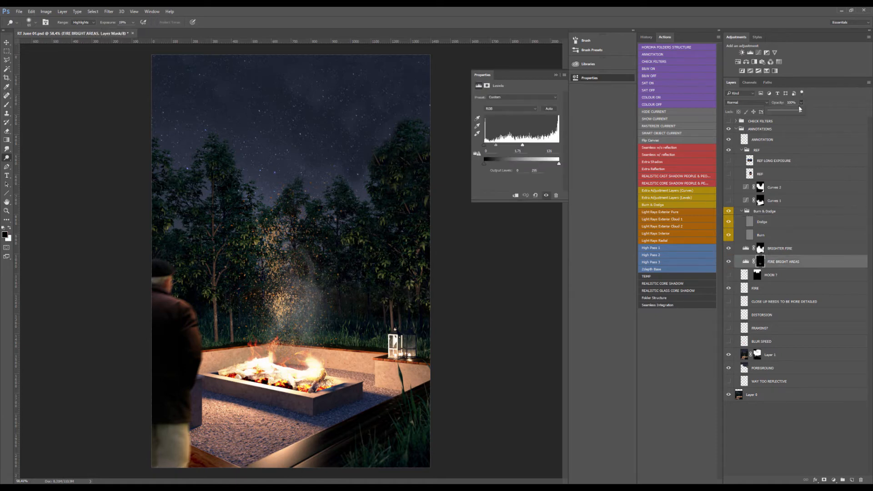
pyautogui.moveTo(801, 111); pyautogui.dragTo(789, 111)
pyautogui.click(728, 262)
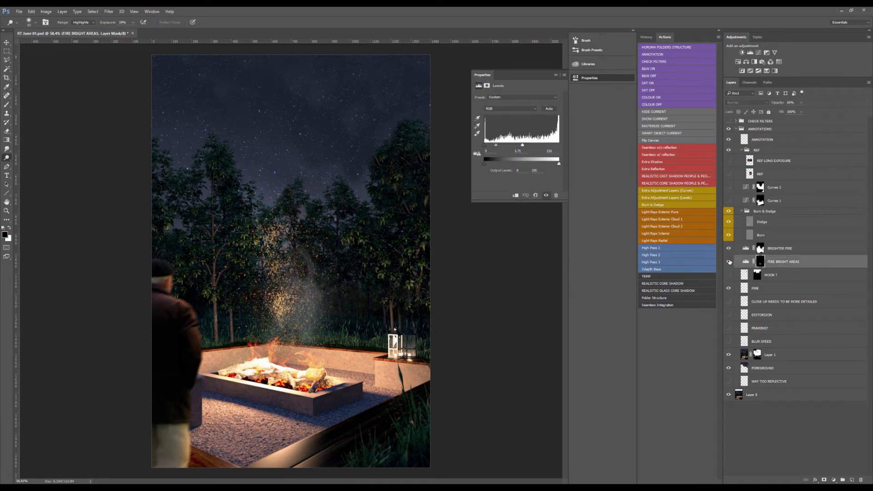
pyautogui.click(728, 262)
# Group the Burn & Dodge, BRIGHTER FIRE and FIRE BRIGHT AREAS layers, and name the group FIRE.
pyautogui.click(739, 252)
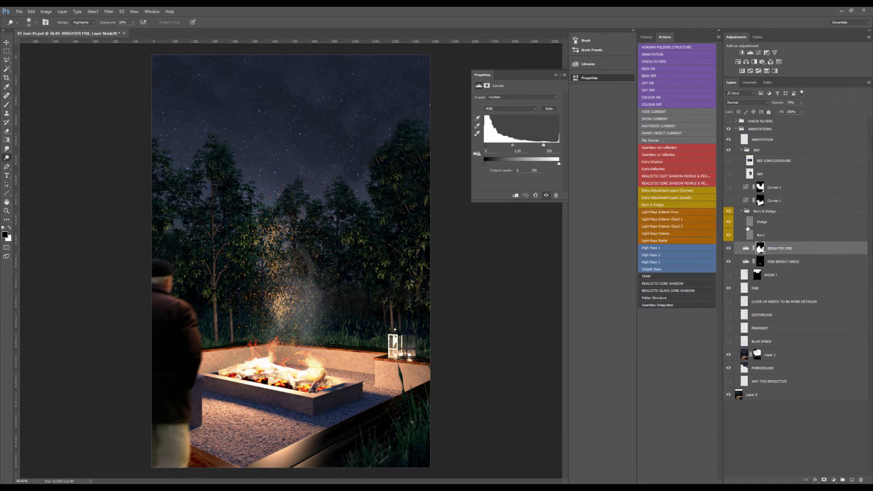
pyautogui.click(747, 213)
pyautogui.keyDown('shift'); pyautogui.click(745, 261); pyautogui.keyUp('shift')
pyautogui.hotkey('ctrl', 'g')
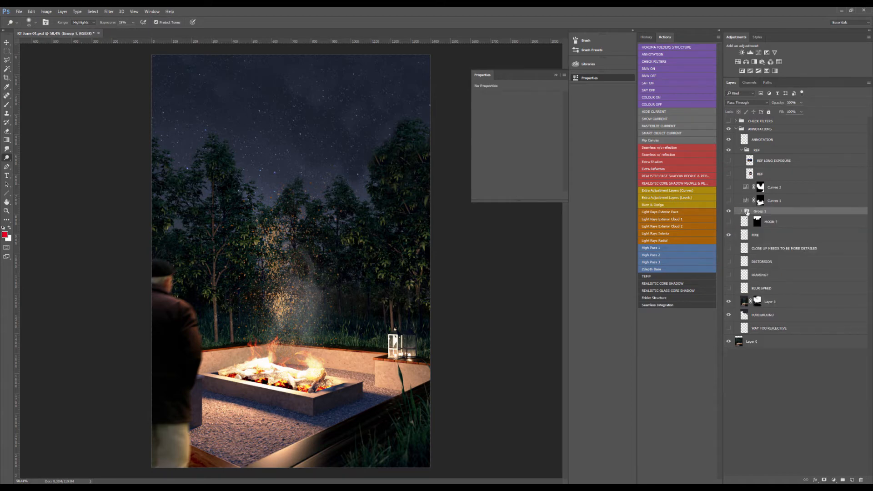
pyautogui.doubleClick(747, 212)
pyautogui.write('FIRE')
pyautogui.click(743, 206)
# Toggle the FIRE group repeatedly to compare the fire before and after the corrections, leaving it visible.
pyautogui.click(729, 212)
pyautogui.click(729, 211)
pyautogui.click(729, 212)
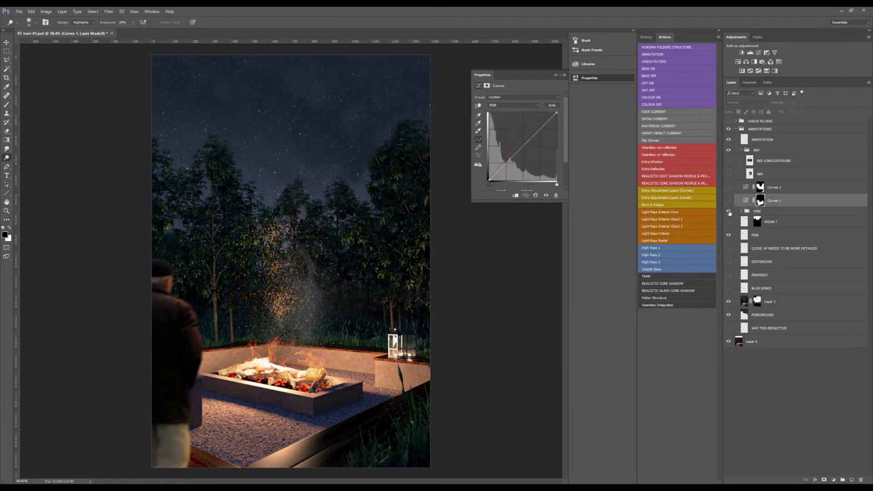
pyautogui.click(729, 212)
pyautogui.click(729, 212)
pyautogui.click(729, 211)
pyautogui.scroll(-2, 344, 271)
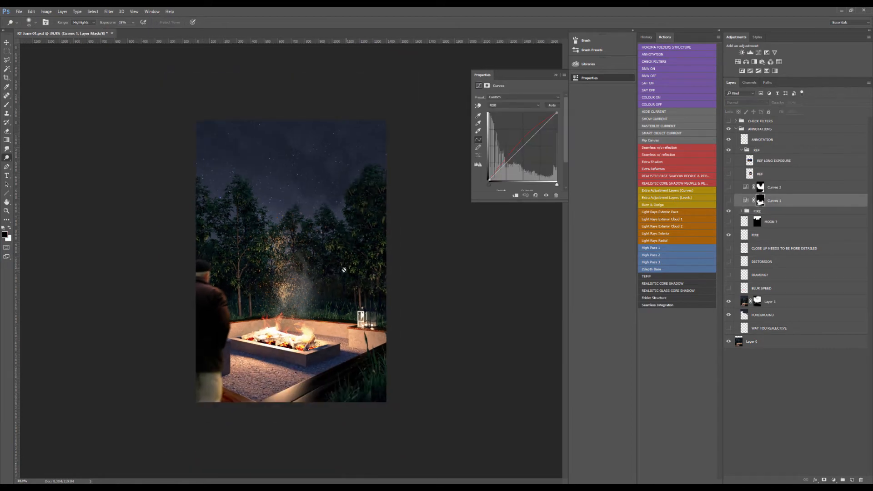
# Preview the Curves 1 adjustment on the fire pit, and select Curves 2 to examine the surroundings.
pyautogui.press('v')
pyautogui.scroll(4, 326, 287)
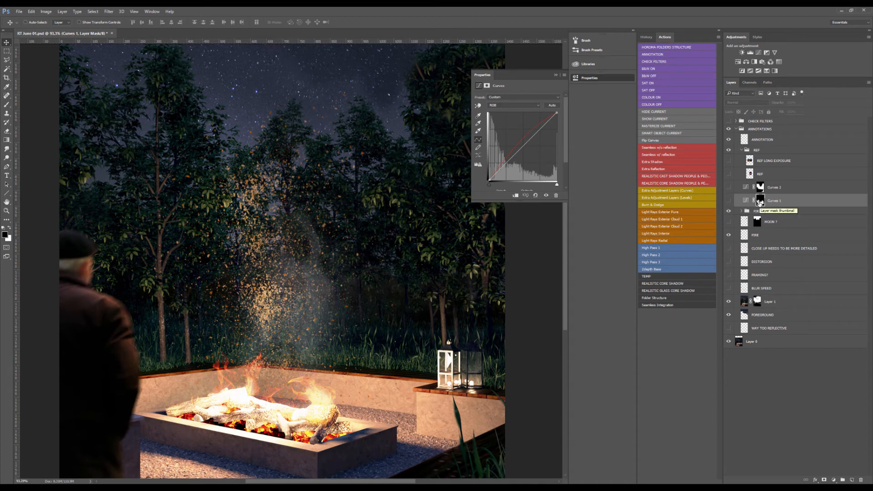
pyautogui.scroll(-2, 268, 295)
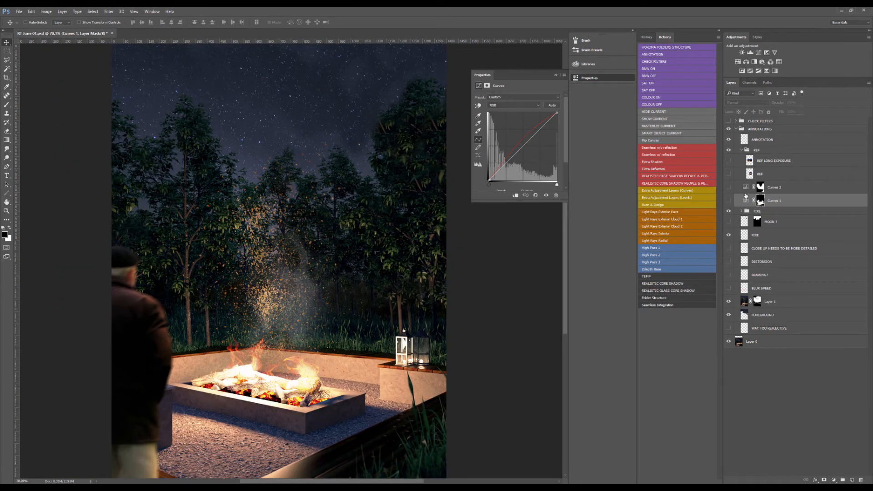
pyautogui.click(728, 202)
pyautogui.click(729, 202)
pyautogui.click(755, 188)
pyautogui.scroll(-1, 295, 335)
pyautogui.scroll(4, 295, 335)
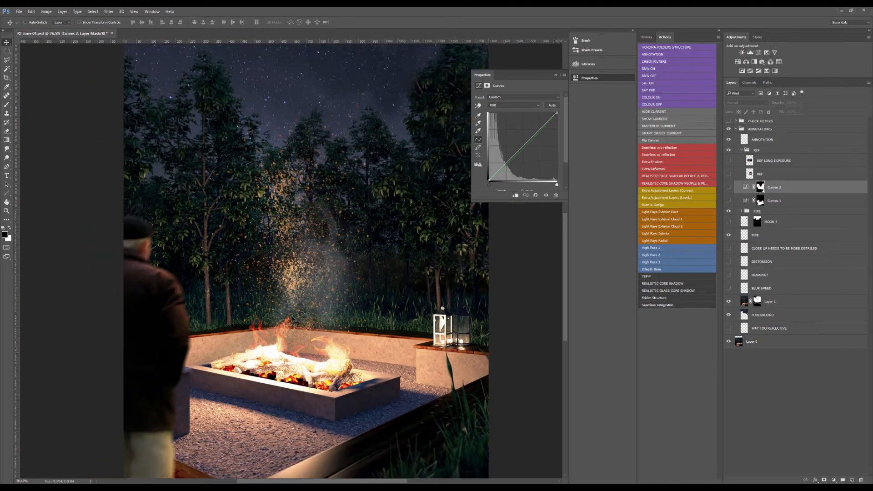
pyautogui.scroll(-3, 295, 335)
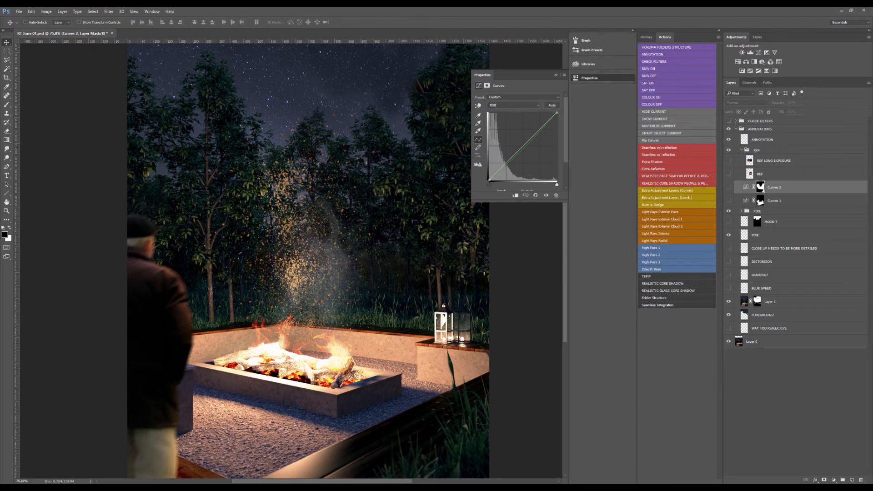
# Turn on the Curves 1 adjustment layer and reduce its opacity to 87%.
pyautogui.click(729, 200)
pyautogui.click(747, 201)
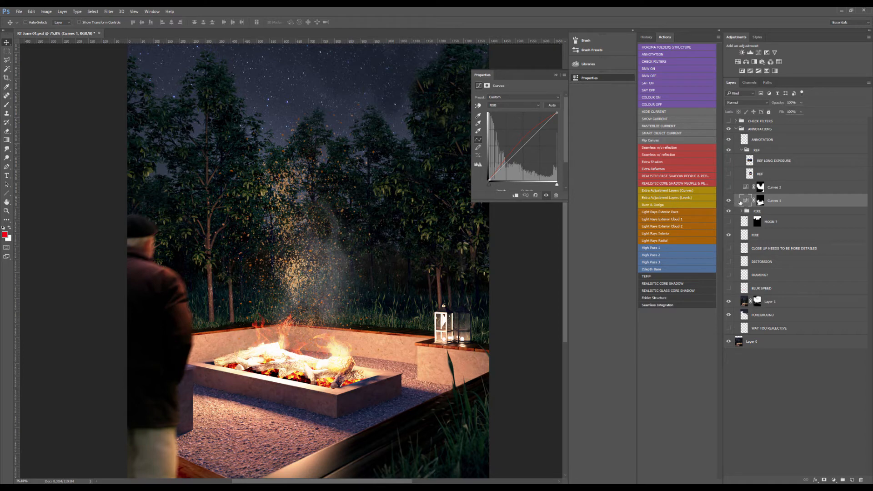
pyautogui.click(801, 103)
pyautogui.moveTo(797, 112); pyautogui.dragTo(797, 112)
# Preview the REF LONG EXPOSURE photo, hide it, and show the REF bonfire photo to compare the warm tint.
pyautogui.click(729, 160)
pyautogui.click(728, 161)
pyautogui.click(729, 174)
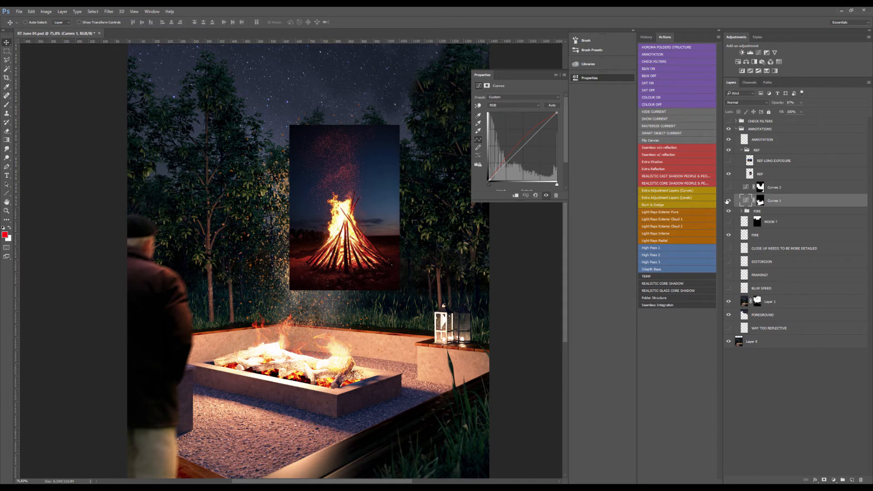
# Toggle Curves 1 and the FIRE layer to compare their effect, and hide the REF bonfire photo.
pyautogui.click(728, 200)
pyautogui.click(729, 201)
pyautogui.click(729, 174)
pyautogui.click(728, 235)
pyautogui.click(729, 234)
# Apply Hue/Saturation to the FIRE layer's sparks, shifting the hue to -13 and raising the saturation.
pyautogui.click(744, 234)
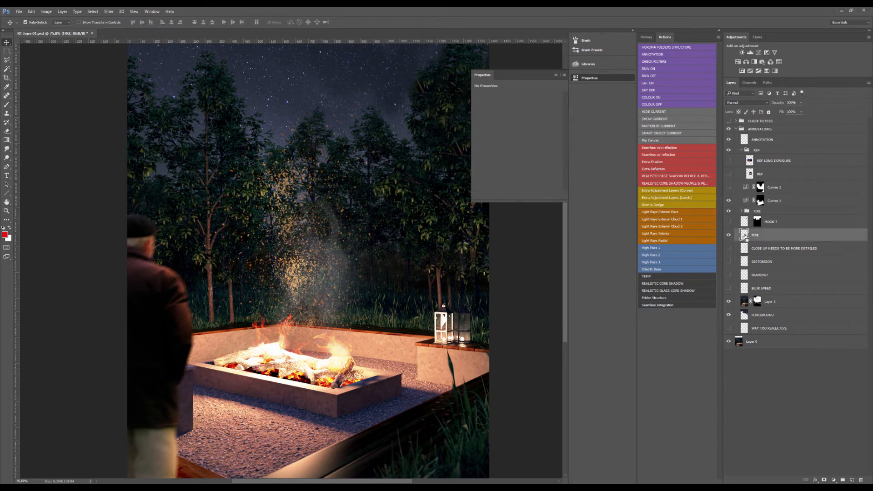
pyautogui.keyDown('ctrl'); pyautogui.click(744, 235); pyautogui.keyUp('ctrl')
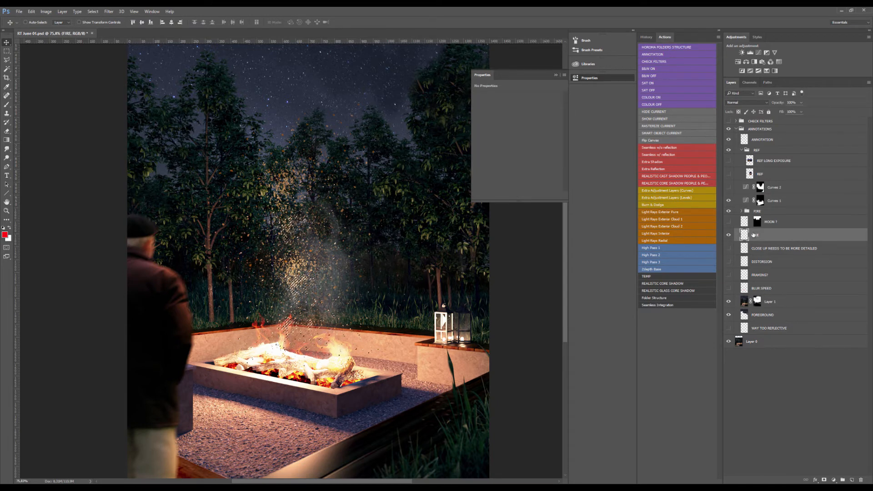
pyautogui.hotkey('ctrl', 'd')
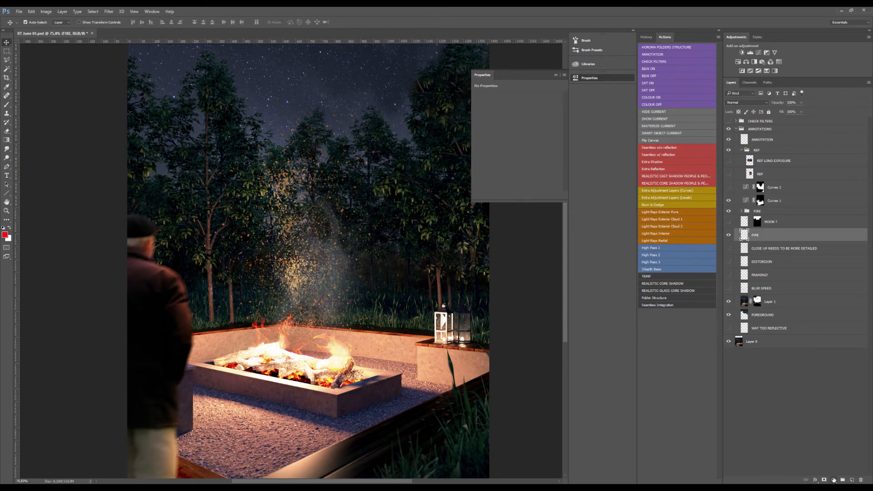
pyautogui.hotkey('ctrl', 'u')
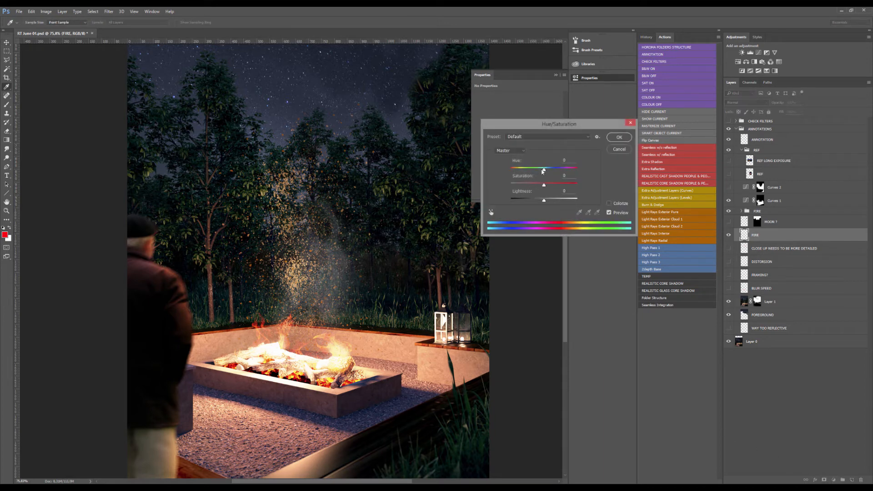
pyautogui.moveTo(543, 171)
pyautogui.mouseDown()
pyautogui.moveTo(558, 187)
pyautogui.moveTo(549, 186)
pyautogui.mouseUp()
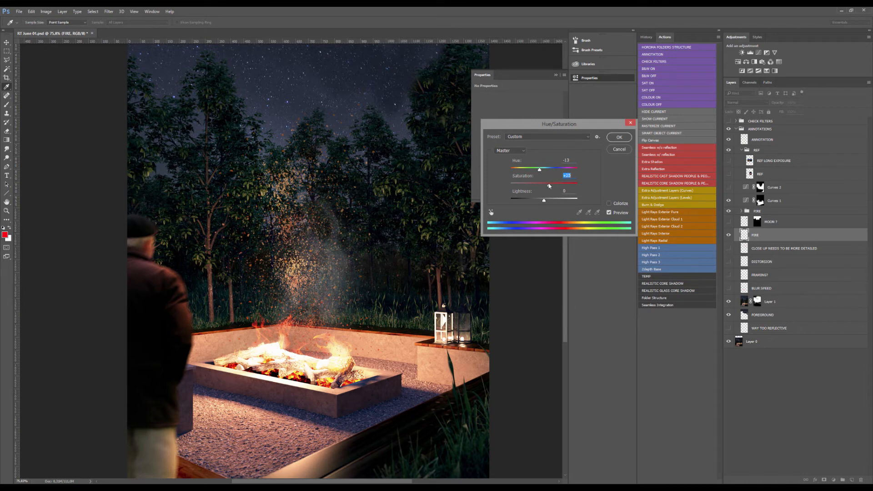
pyautogui.click(619, 137)
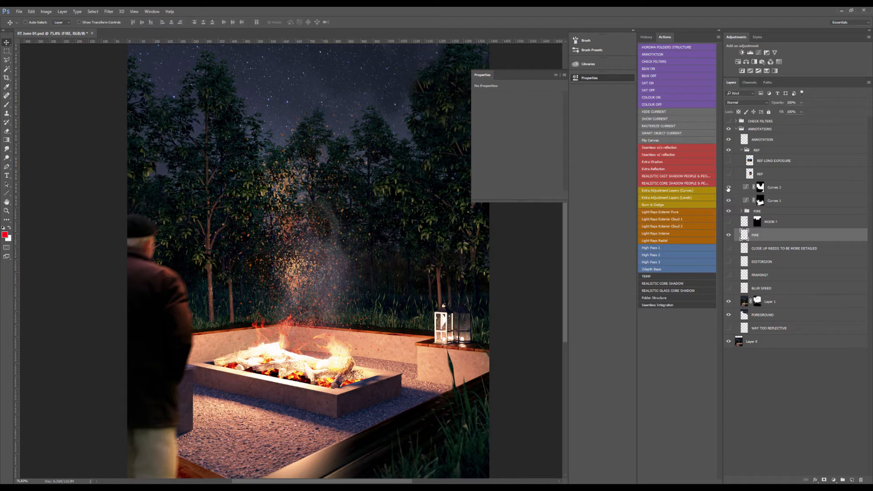
# Select the Curves 2 adjustment layer and make it visible to tint the fire's surroundings.
pyautogui.click(746, 186)
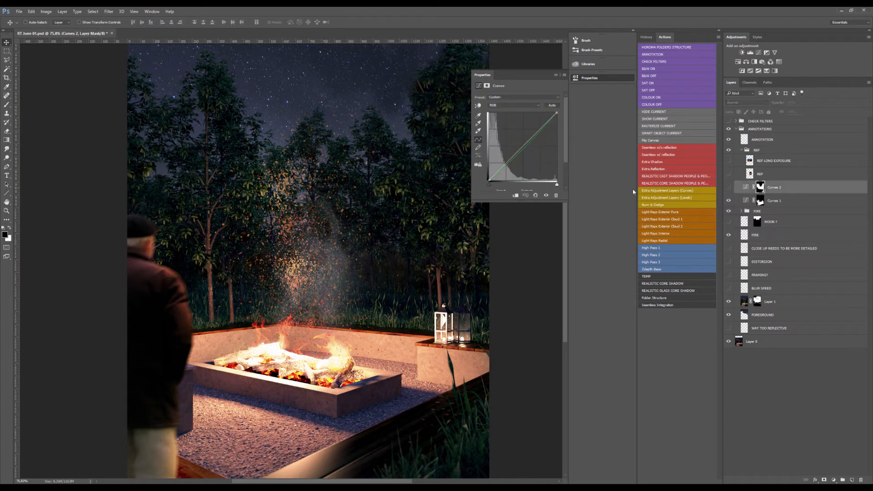
pyautogui.click(728, 187)
pyautogui.click(745, 187)
pyautogui.scroll(-2, 245, 230)
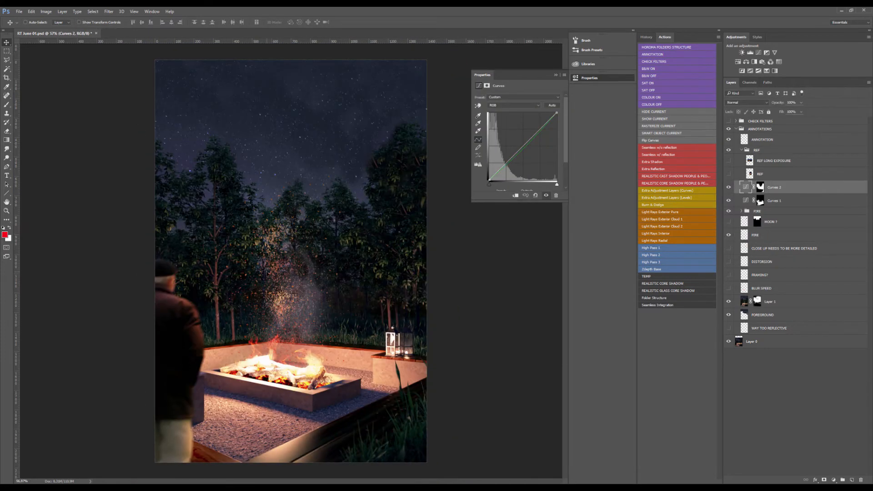
pyautogui.scroll(1, 263, 272)
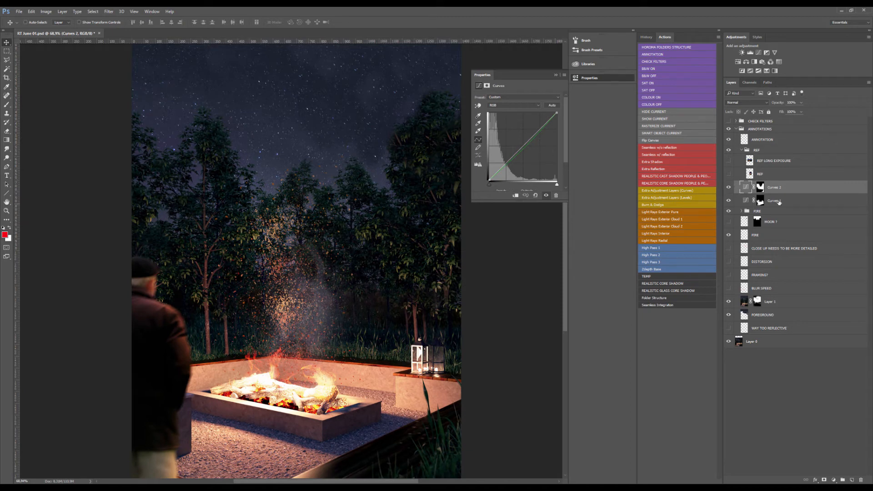
# Examine the area covered by the Curves 2 mask and compare the image with and without that adjustment.
pyautogui.press('\\')
pyautogui.press('\\')
pyautogui.click(729, 187)
pyautogui.click(729, 187)
pyautogui.click(729, 188)
pyautogui.click(730, 187)
pyautogui.click(743, 151)
pyautogui.click(743, 150)
pyautogui.scroll(-1, 305, 338)
pyautogui.scroll(1, 306, 338)
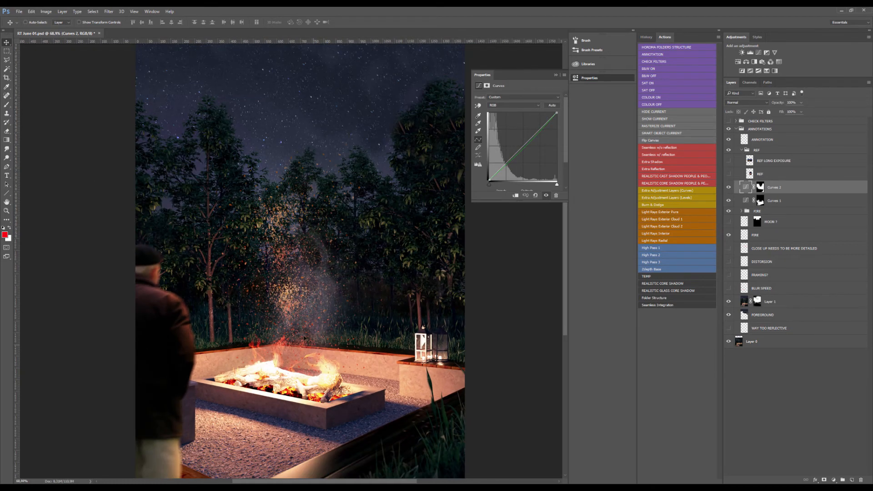
# Preview the REF bonfire photo above a close-up of the fire pit to compare the flames, and hide it.
pyautogui.scroll(-2, 306, 339)
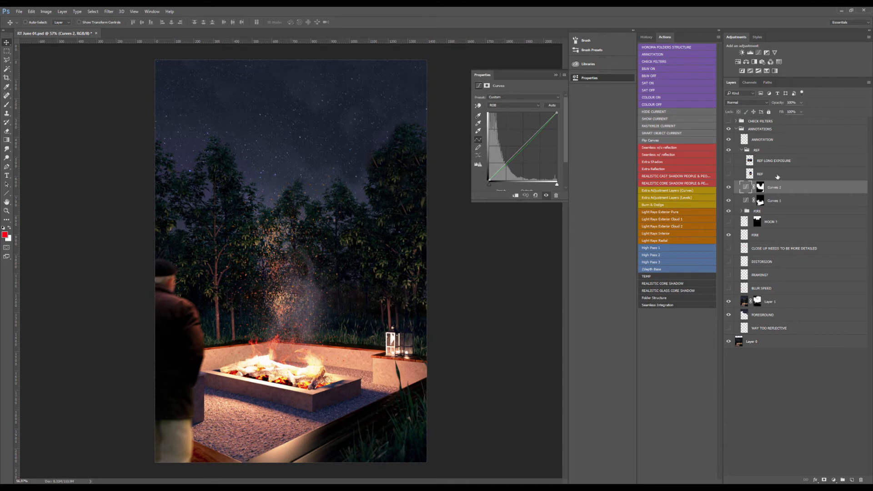
pyautogui.scroll(3, 191, 293)
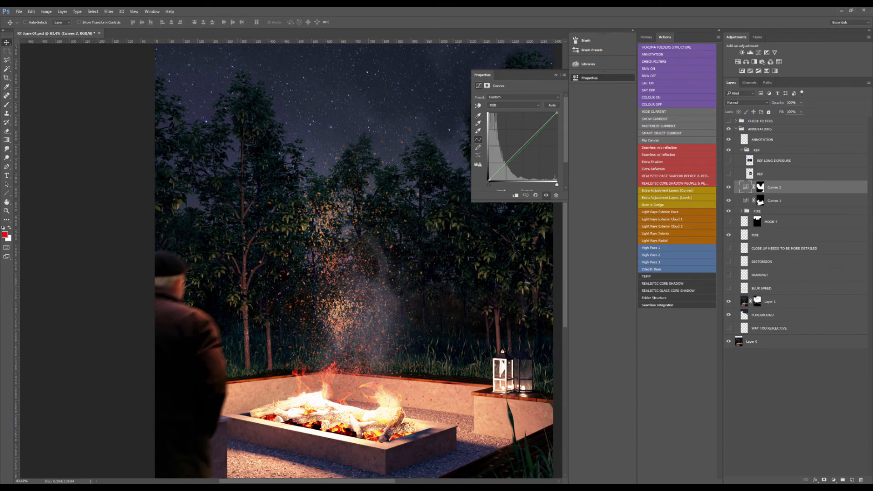
pyautogui.scroll(3, 244, 317)
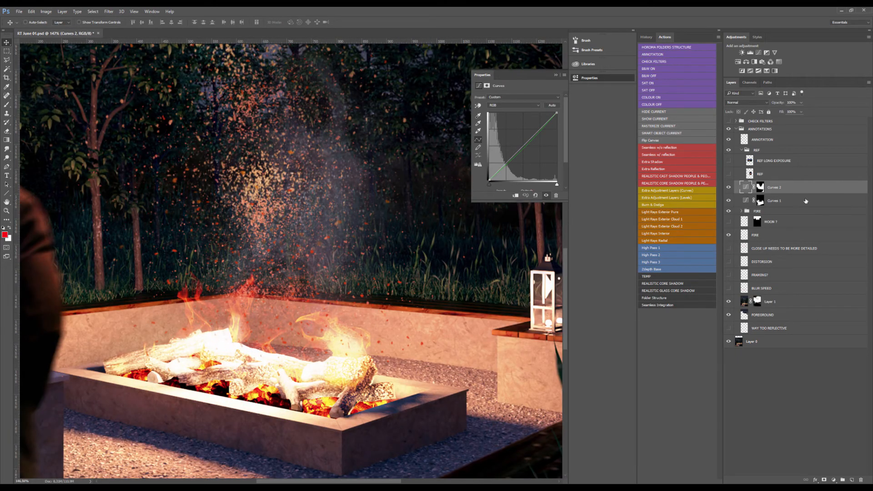
pyautogui.click(735, 176)
pyautogui.click(730, 176)
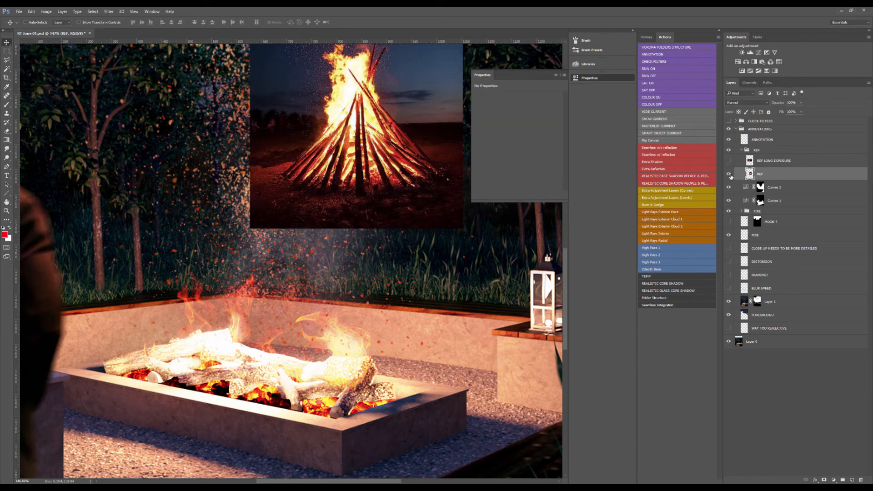
pyautogui.click(730, 176)
# Preview the REF LONG EXPOSURE photo up close to study its spark trails and glow, and hide it.
pyautogui.click(728, 160)
pyautogui.click(773, 161)
pyautogui.scroll(-2, 238, 120)
pyautogui.scroll(2, 238, 120)
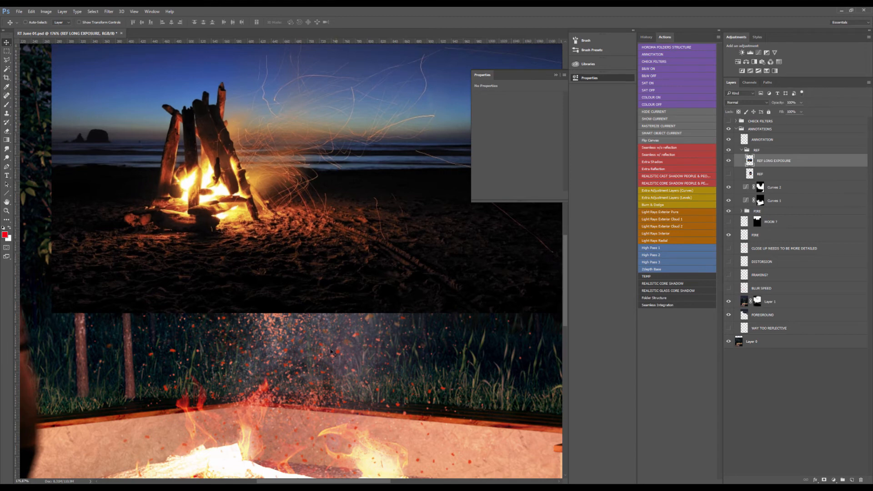
pyautogui.scroll(-2, 270, 186)
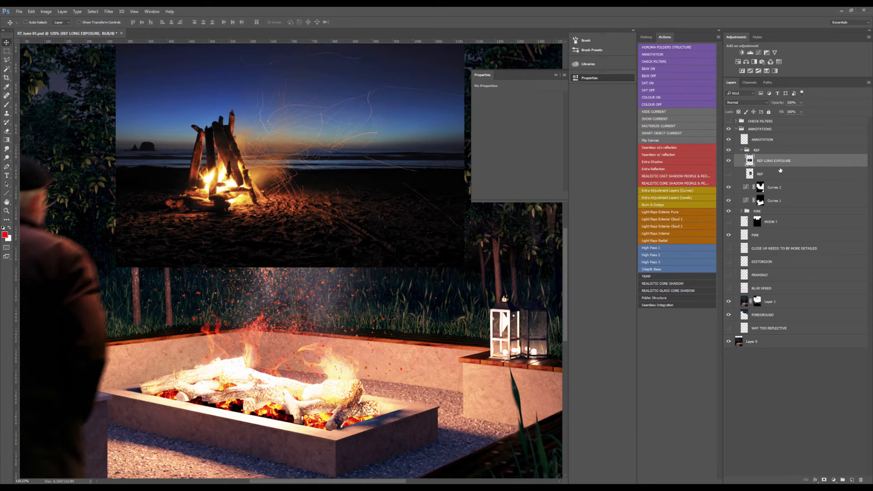
pyautogui.click(729, 160)
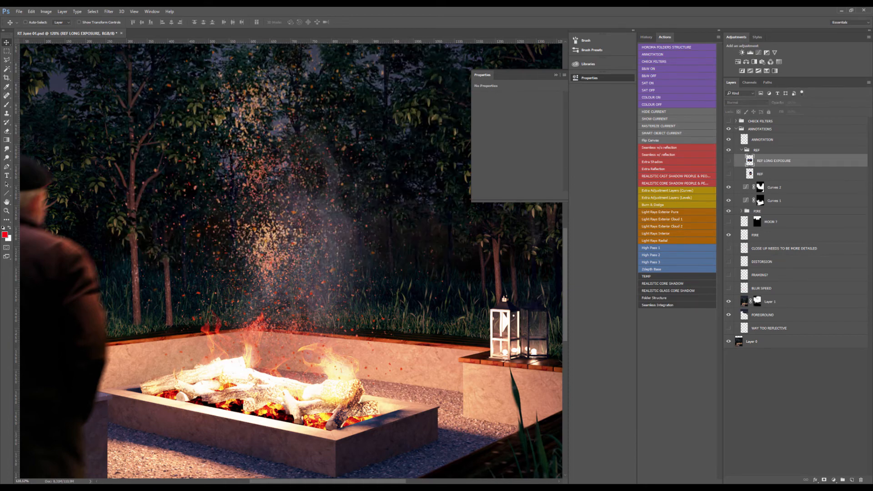
# Inspect the flames and sparks over the logs and compare them once more with the REF LONG EXPOSURE photo.
pyautogui.scroll(-2, 177, 243)
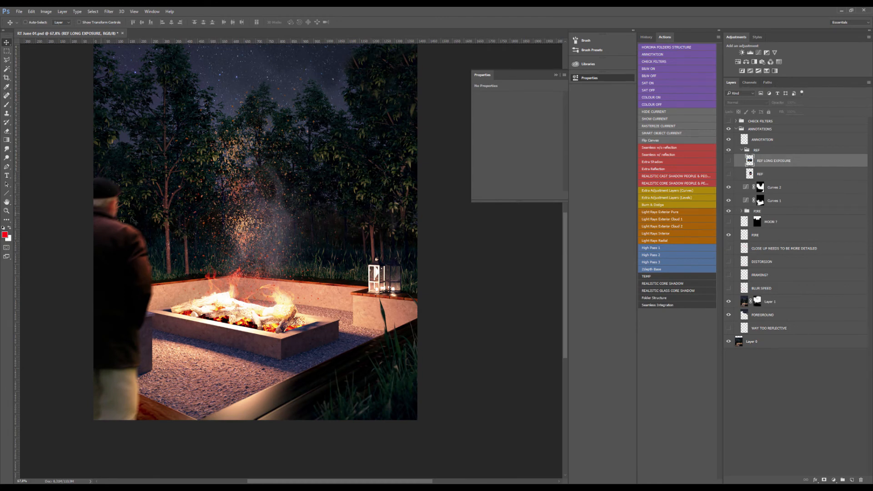
pyautogui.scroll(3, 255, 303)
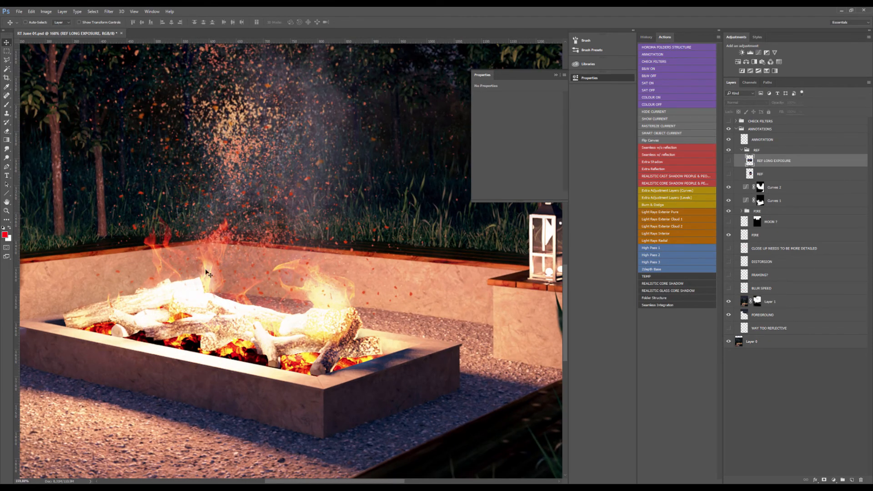
pyautogui.scroll(-2, 287, 237)
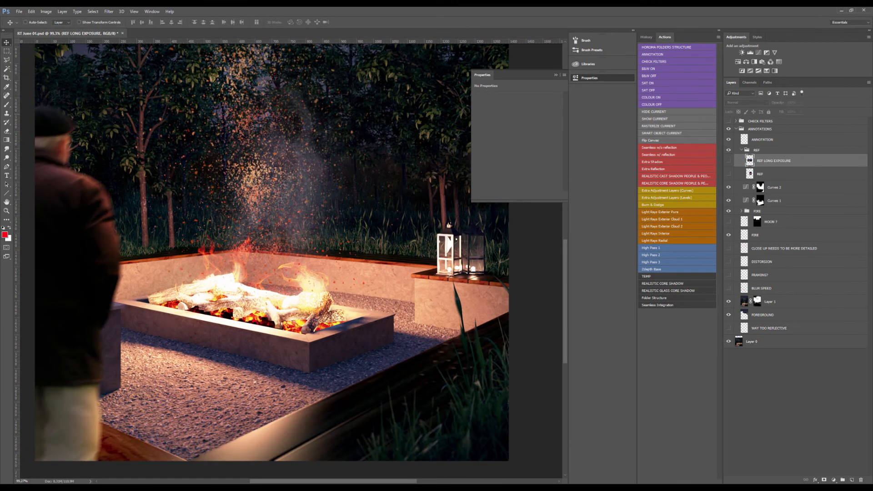
pyautogui.scroll(-1, 254, 174)
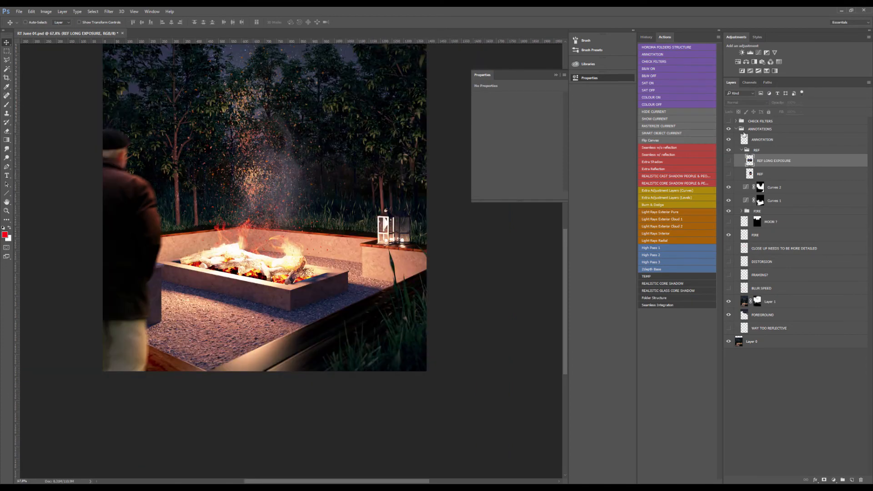
pyautogui.click(730, 160)
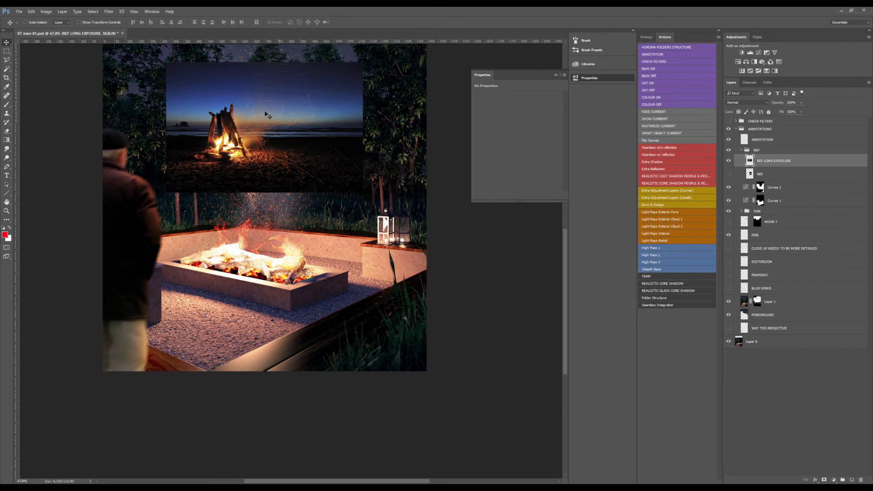
pyautogui.click(728, 160)
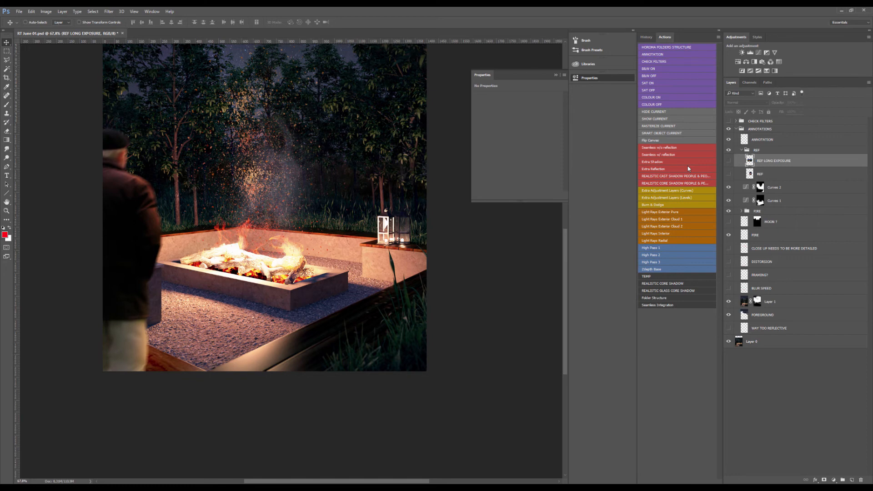
# Show the MOON ? layer and move the moon slightly up and to the right, behind the tall tree.
pyautogui.scroll(-2, 291, 248)
pyautogui.scroll(2, 272, 234)
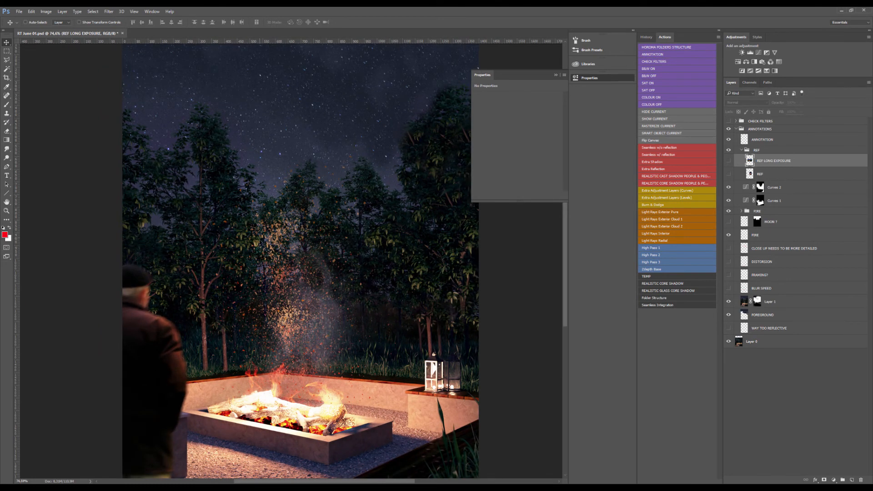
pyautogui.scroll(-2, 209, 233)
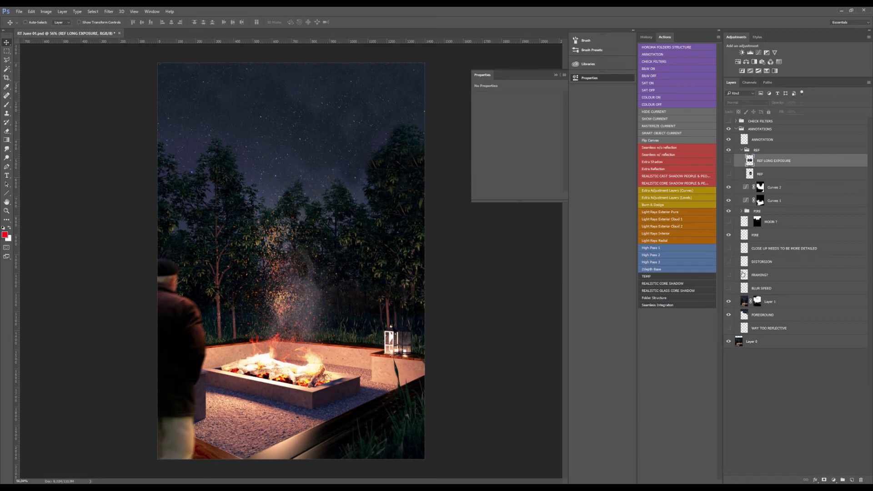
pyautogui.click(729, 222)
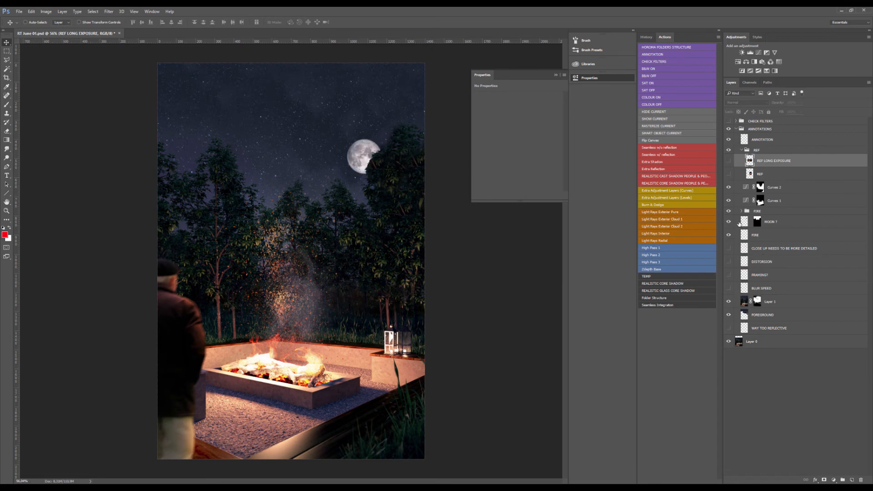
pyautogui.click(740, 222)
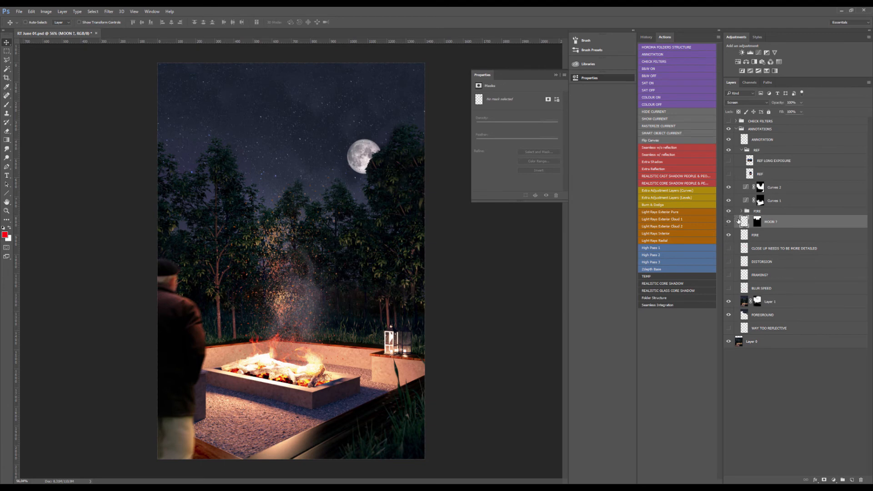
pyautogui.moveTo(348, 197)
pyautogui.mouseDown()
pyautogui.moveTo(212, 150)
pyautogui.moveTo(341, 231)
pyautogui.moveTo(358, 186)
pyautogui.mouseUp()
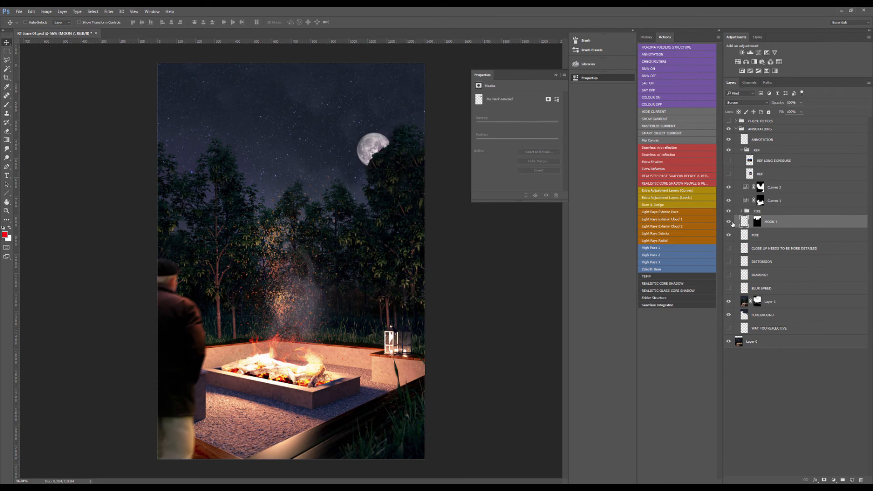
# Compare the sky with and without the moon, and shift the moon slightly left so the tree covers less of it.
pyautogui.click(731, 223)
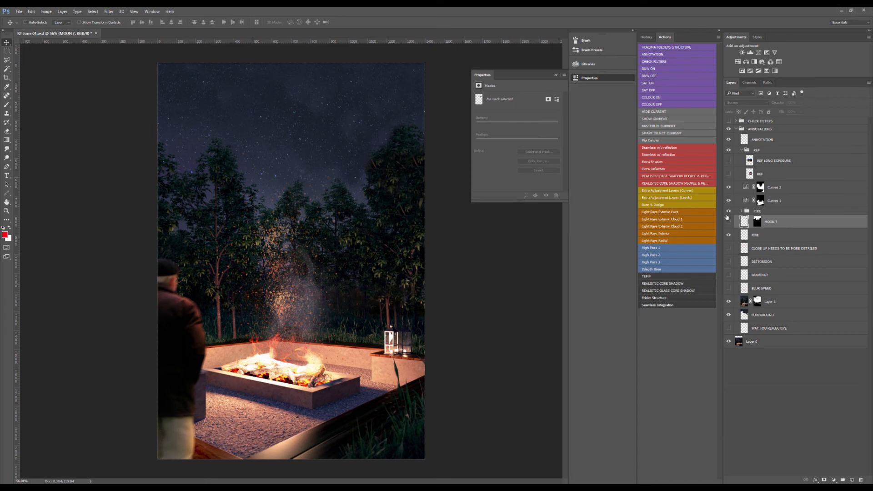
pyautogui.click(729, 221)
pyautogui.scroll(-2, 352, 160)
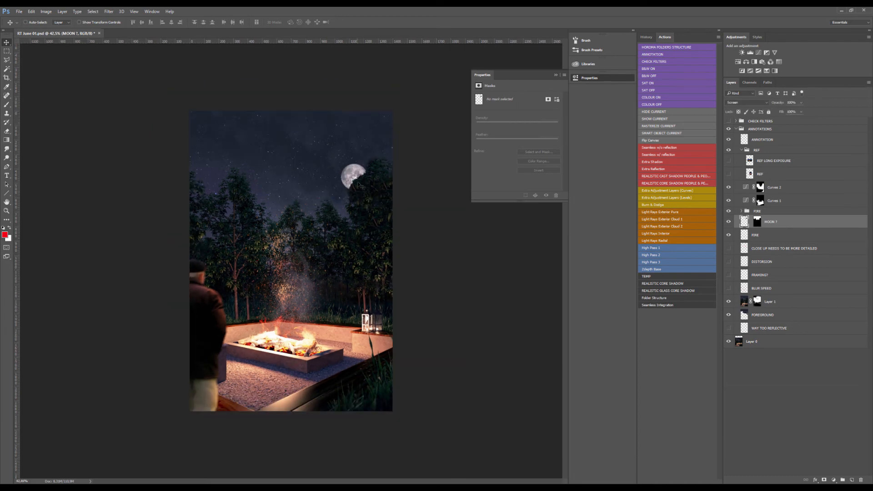
pyautogui.moveTo(359, 186); pyautogui.dragTo(350, 181)
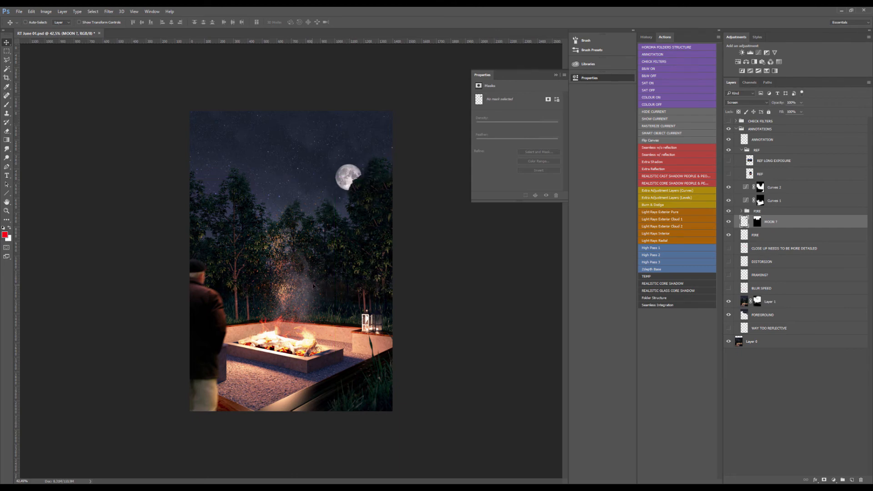
pyautogui.scroll(3, 313, 341)
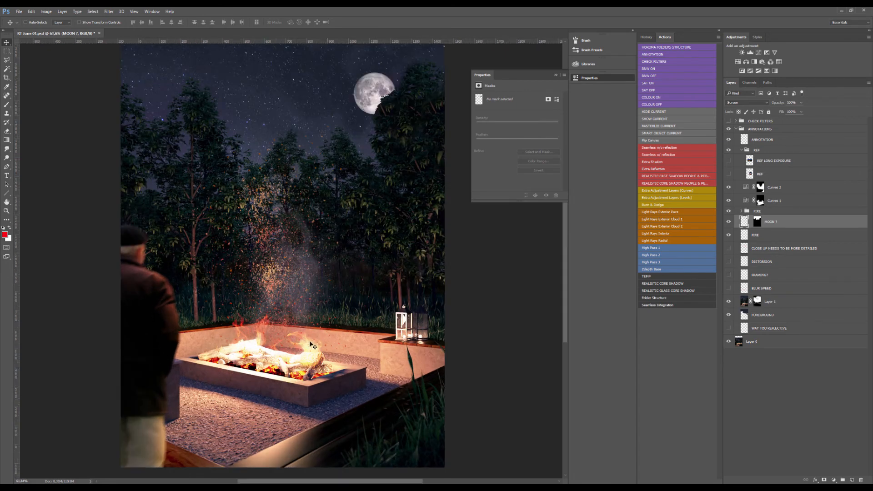
pyautogui.scroll(-2, 313, 346)
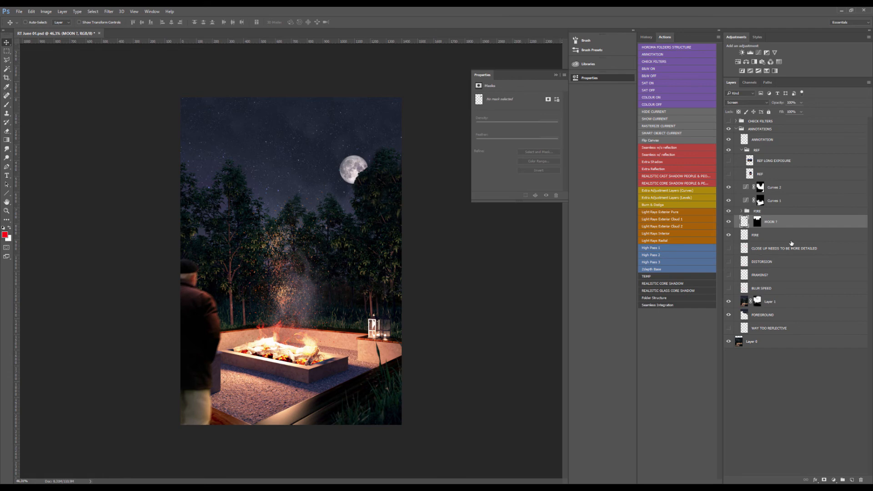
# Add a new layer named FOREGROUND, place it in the REF group above Curves 2, and switch to the Brush tool.
pyautogui.click(791, 240)
pyautogui.click(852, 480)
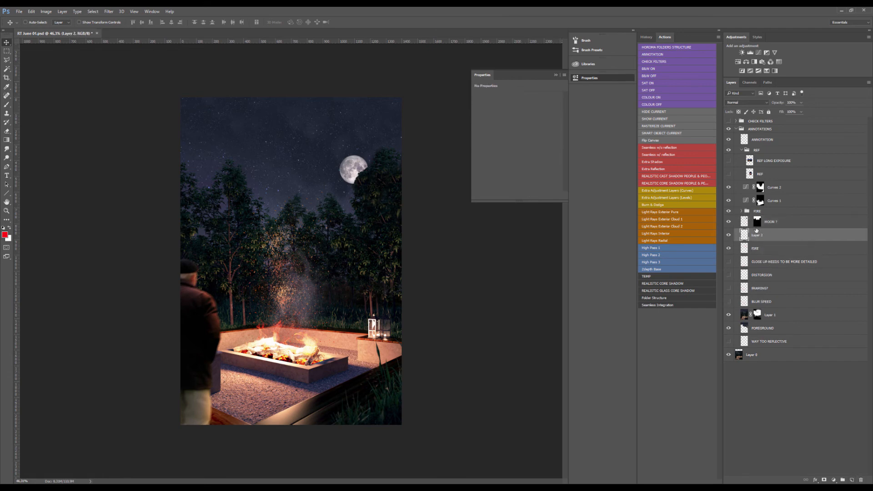
pyautogui.doubleClick(756, 235)
pyautogui.write('FOREGROUND')
pyautogui.press('Return')
pyautogui.moveTo(756, 236); pyautogui.dragTo(767, 183)
pyautogui.press('b')
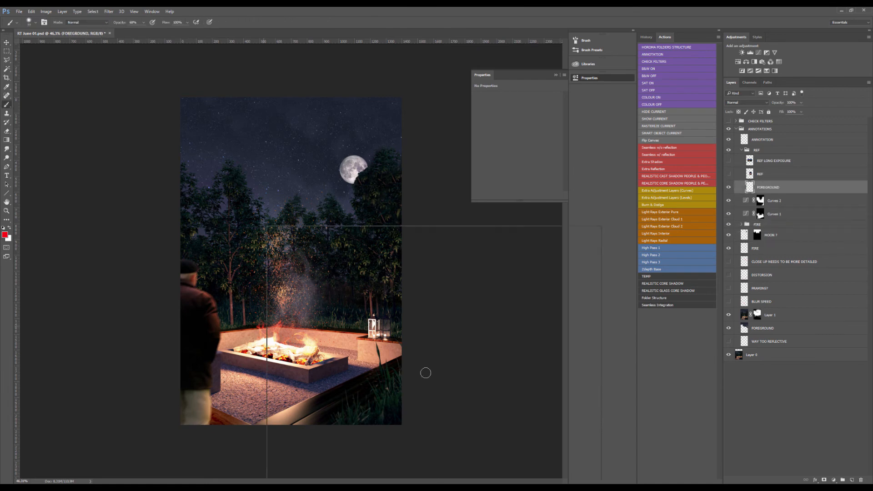
# Pick the wide grass brush, shrink it, and paint dark green grass along the bottom foreground on the FOREGROUND layer.
pyautogui.rightClick(425, 370)
pyautogui.scroll(-1, 427, 378)
pyautogui.doubleClick(436, 382)
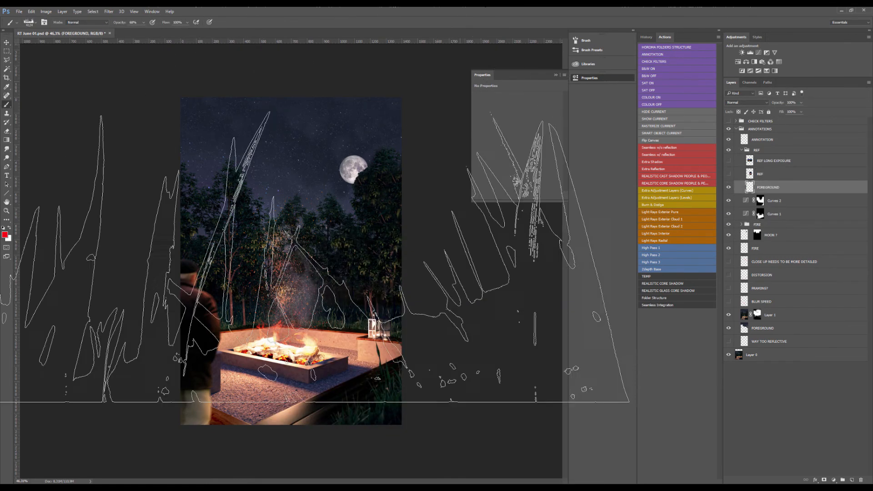
pyautogui.press('d')
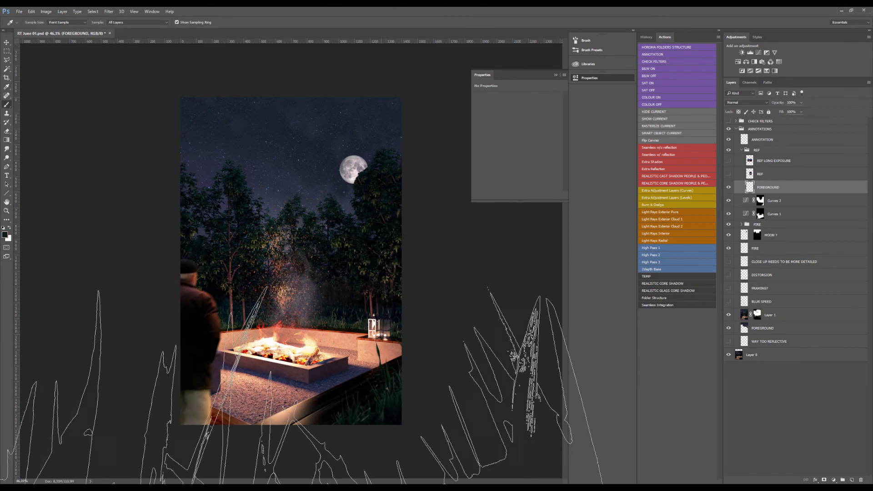
pyautogui.press('[')
pyautogui.press('[')
pyautogui.press('[')
pyautogui.press('[')
pyautogui.press('[')
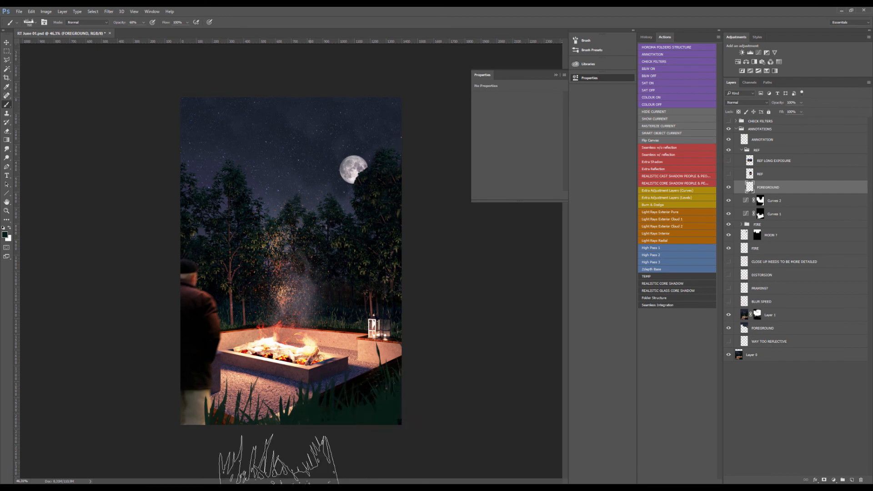
pyautogui.press('[')
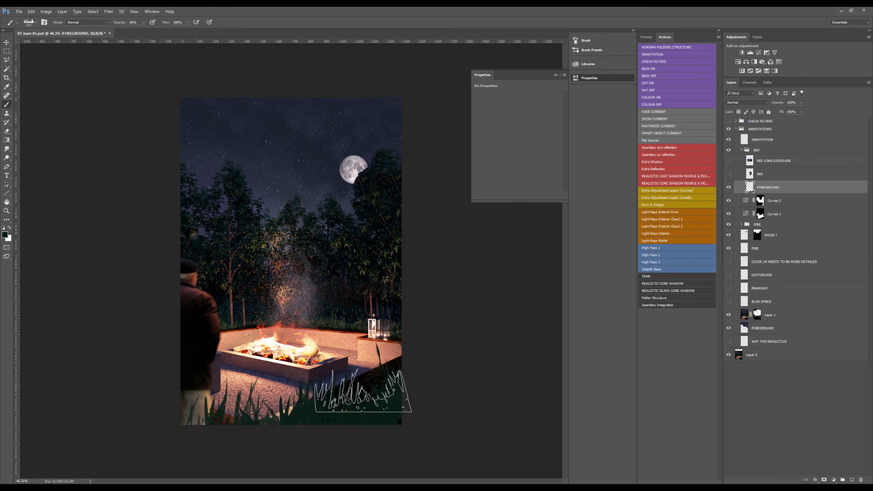
# Change the paint colour to a near-black green and darken the base of the foreground grass with the grass brush.
pyautogui.press('i')
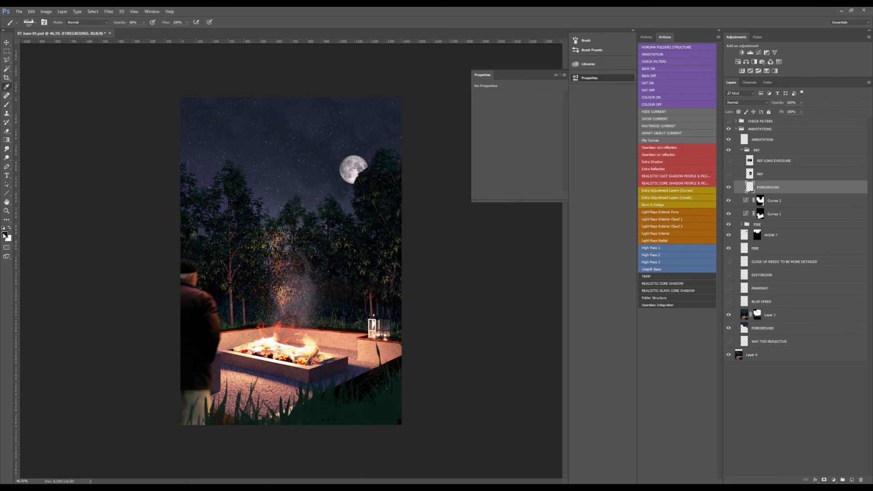
pyautogui.click(5, 233)
pyautogui.click(243, 233)
pyautogui.press('Return')
pyautogui.press('b')
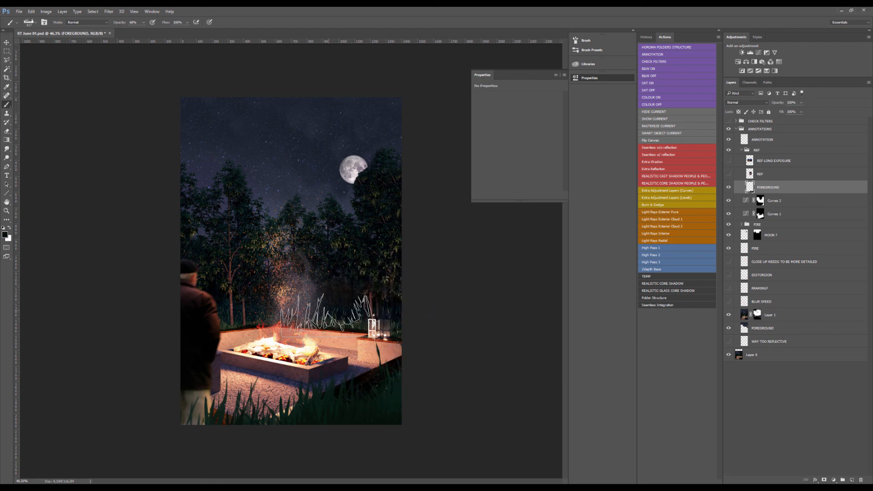
# Switch to the neighbouring grass brush and add more blades to the foreground, finishing with the Move tool active.
pyautogui.rightClick(448, 409)
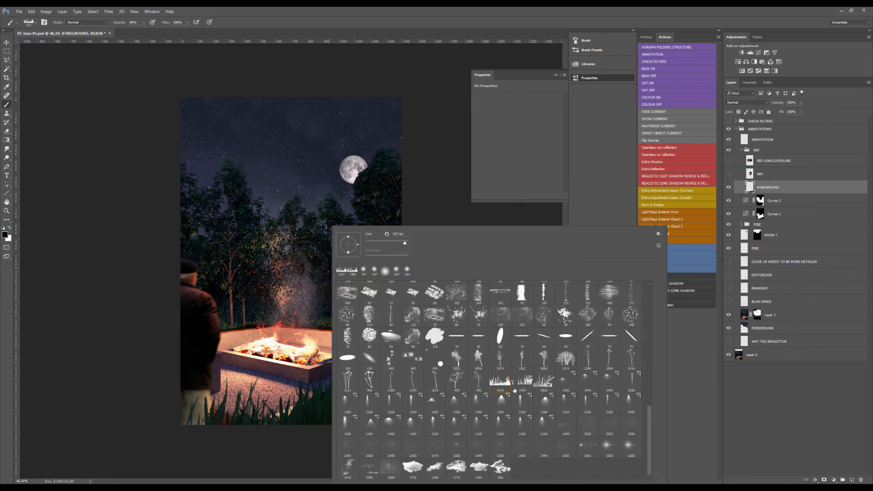
pyautogui.doubleClick(523, 382)
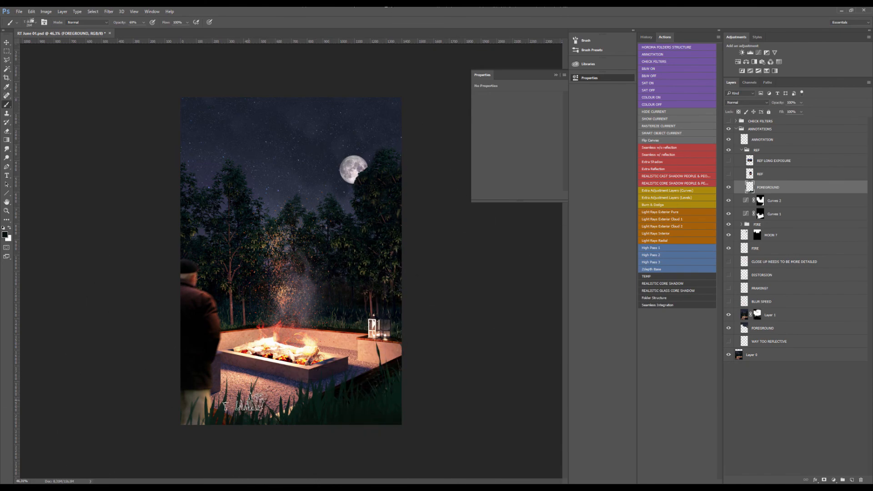
pyautogui.press('v')
pyautogui.scroll(2, 300, 279)
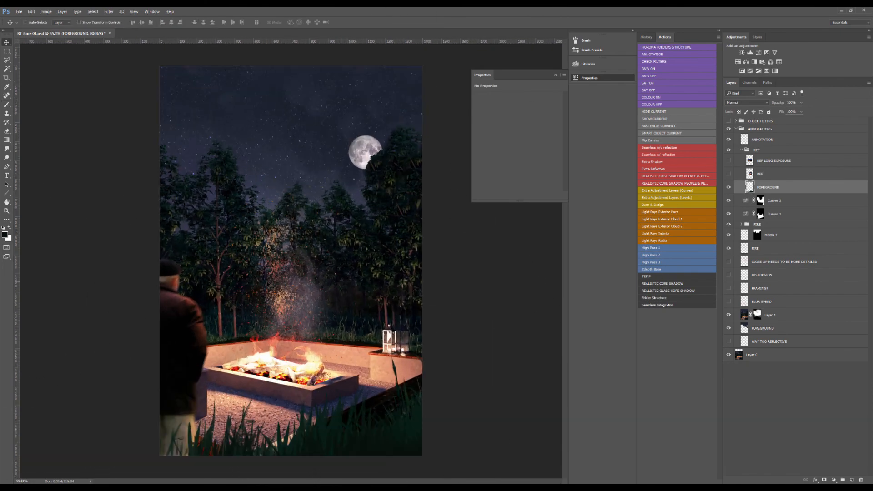
# Examine the image through the CHECK FILTERS group's colour, B&W and saturation filters, then hide and collapse the group.
pyautogui.click(728, 121)
pyautogui.click(736, 121)
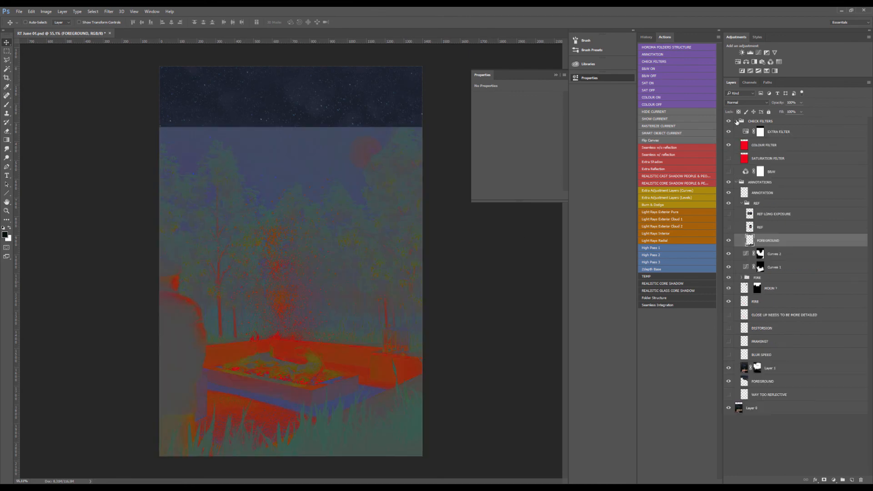
pyautogui.click(729, 172)
pyautogui.moveTo(729, 150); pyautogui.dragTo(729, 138)
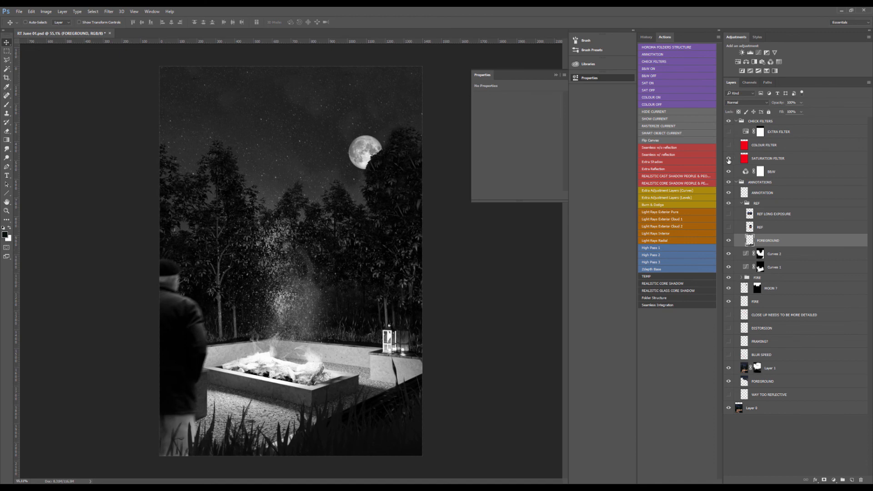
pyautogui.moveTo(729, 160); pyautogui.dragTo(729, 144)
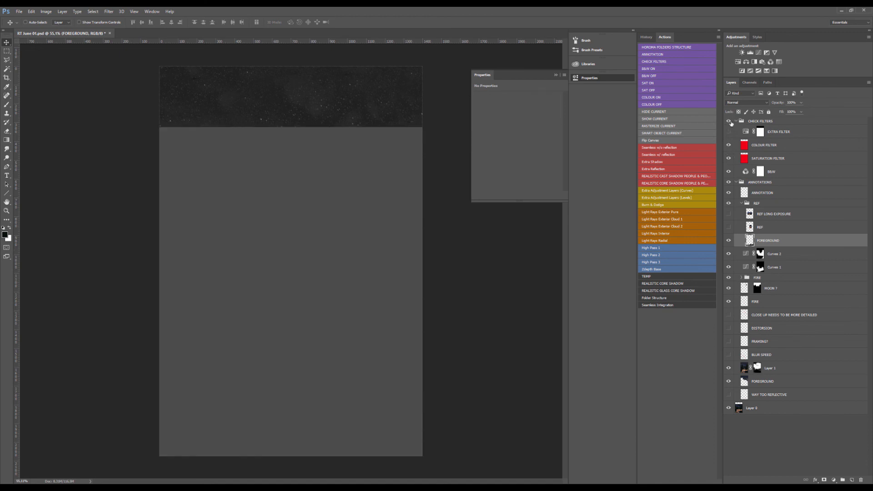
pyautogui.click(729, 121)
pyautogui.click(735, 121)
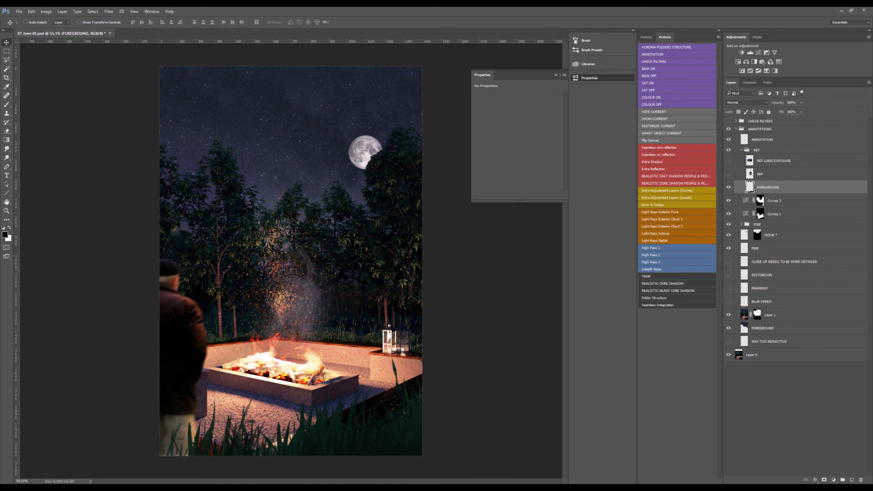
# Select the ANNOTATION layer and set up a soft round brush of about 25 px in red ff0000.
pyautogui.click(773, 139)
pyautogui.press('b')
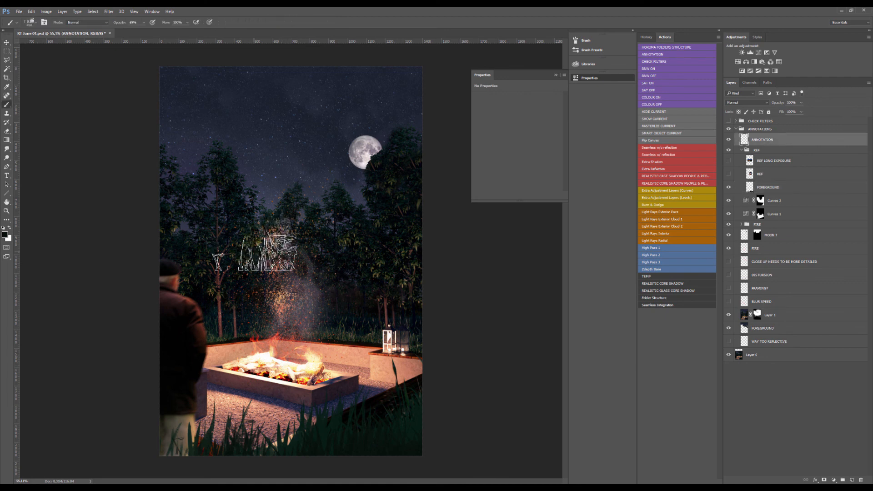
pyautogui.rightClick(423, 277)
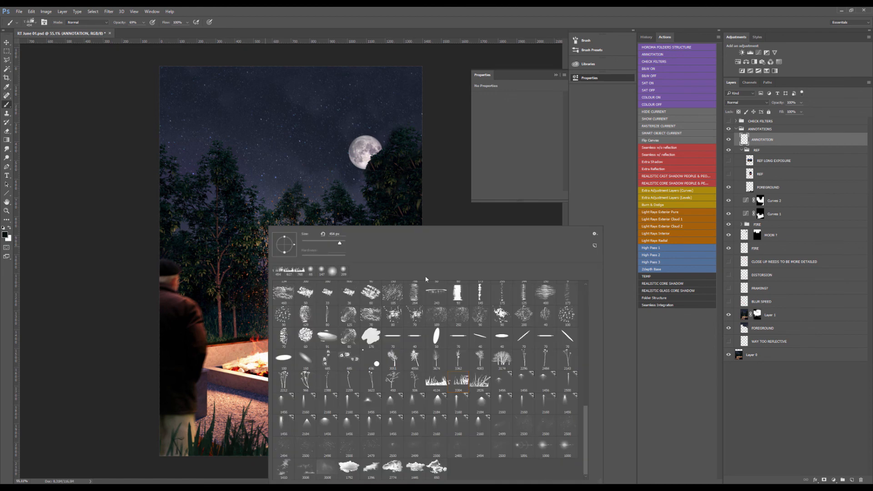
pyautogui.click(332, 271)
pyautogui.press('Return')
pyautogui.keyDown('alt'); pyautogui.moveTo(334, 244); pyautogui.dragTo(319, 240); pyautogui.keyUp('alt')
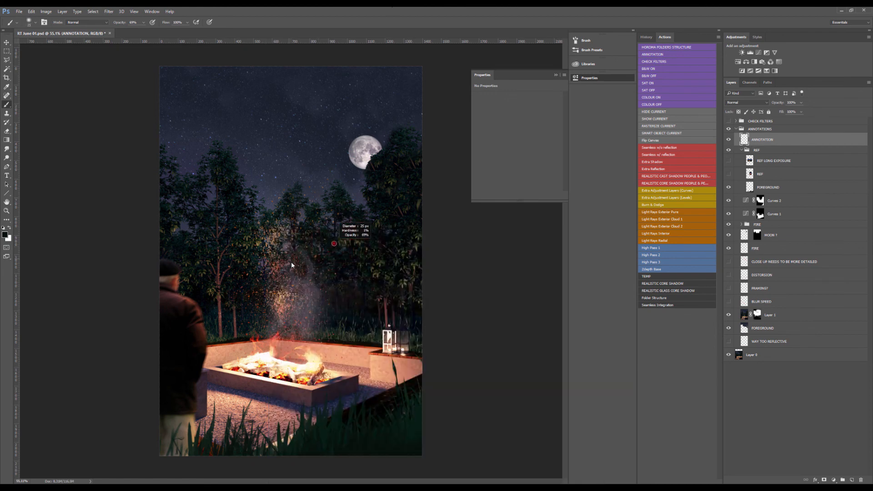
pyautogui.click(5, 235)
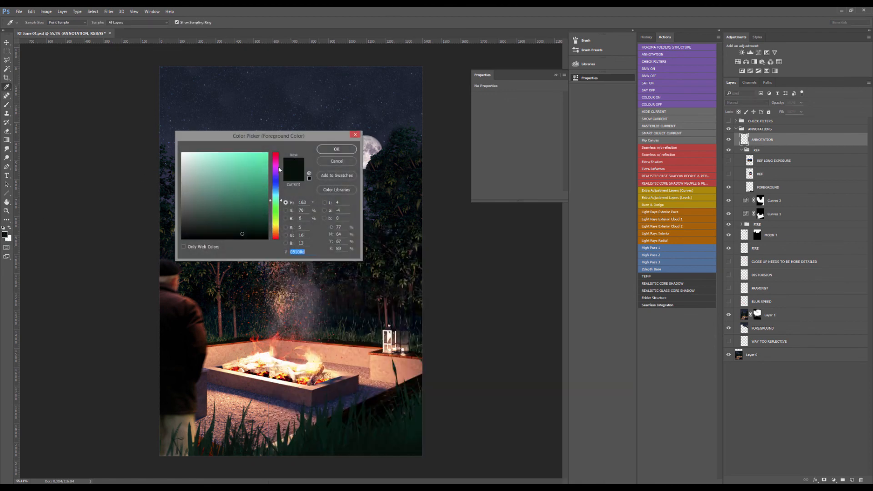
pyautogui.write('ff0000')
pyautogui.click(336, 149)
# Try a red circle around the fire pit and sparks, and a contoured outline around the same area, undoing each stroke.
pyautogui.moveTo(298, 198)
pyautogui.mouseDown()
pyautogui.moveTo(202, 371)
pyautogui.moveTo(221, 202)
pyautogui.mouseUp()
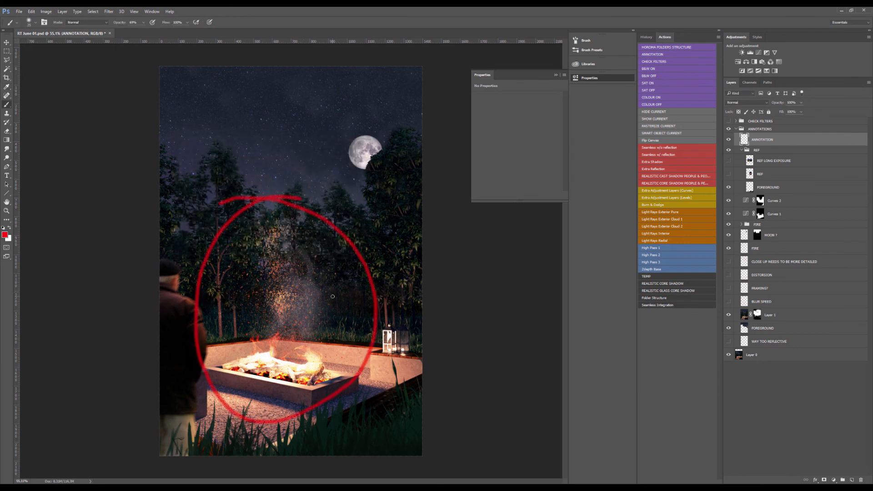
pyautogui.hotkey('ctrl', 'z')
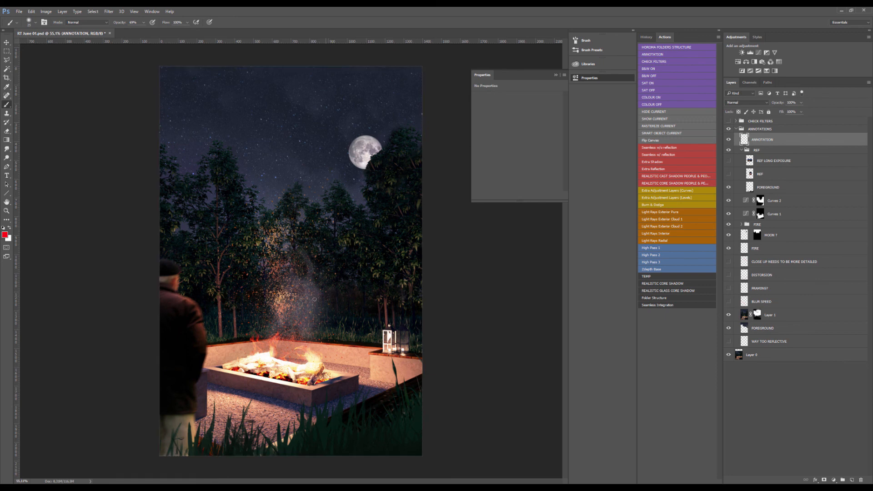
pyautogui.moveTo(294, 211)
pyautogui.mouseDown()
pyautogui.moveTo(258, 254)
pyautogui.moveTo(207, 319)
pyautogui.moveTo(203, 376)
pyautogui.moveTo(325, 275)
pyautogui.moveTo(285, 183)
pyautogui.mouseUp()
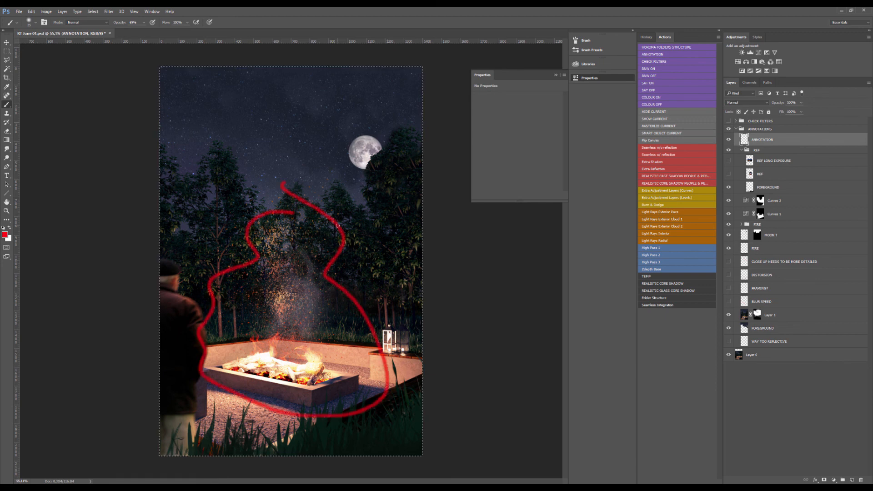
pyautogui.hotkey('ctrl', 'z')
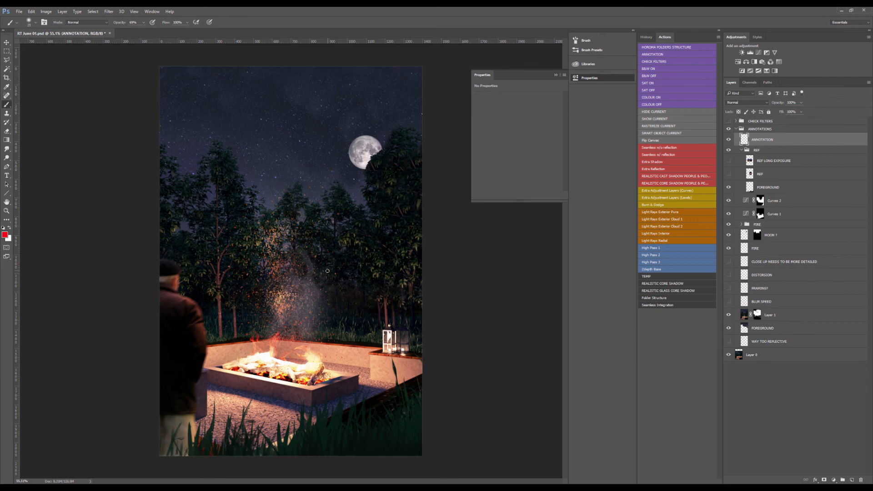